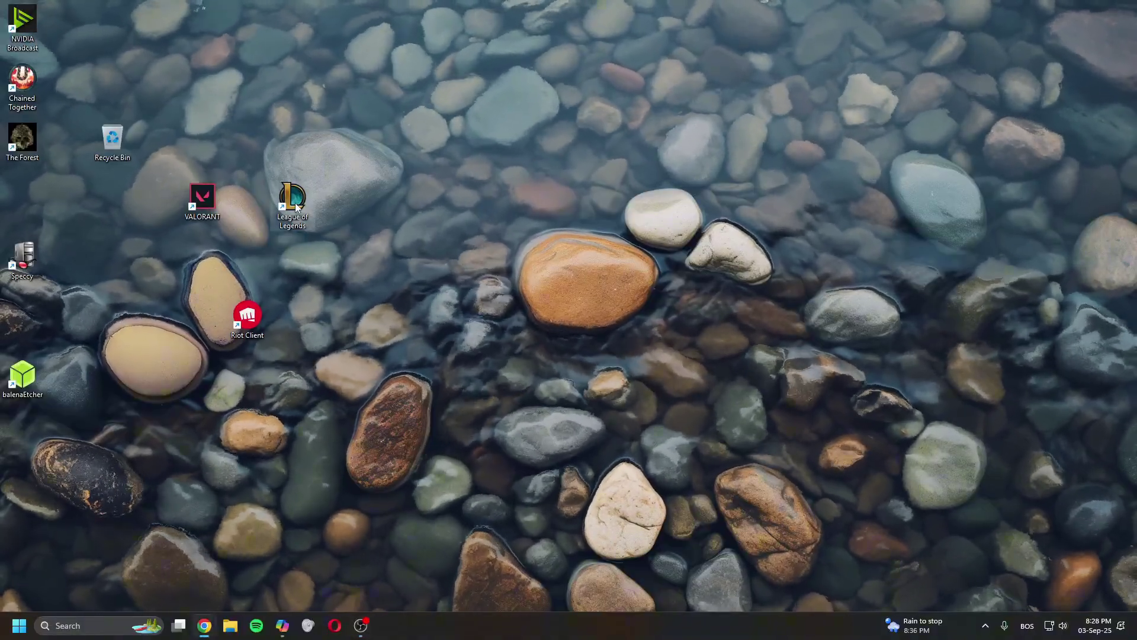
- Open the League of Legends installation folder inside Riot Games, starting from the file location of its desktop shortcut
right_click(296, 206)
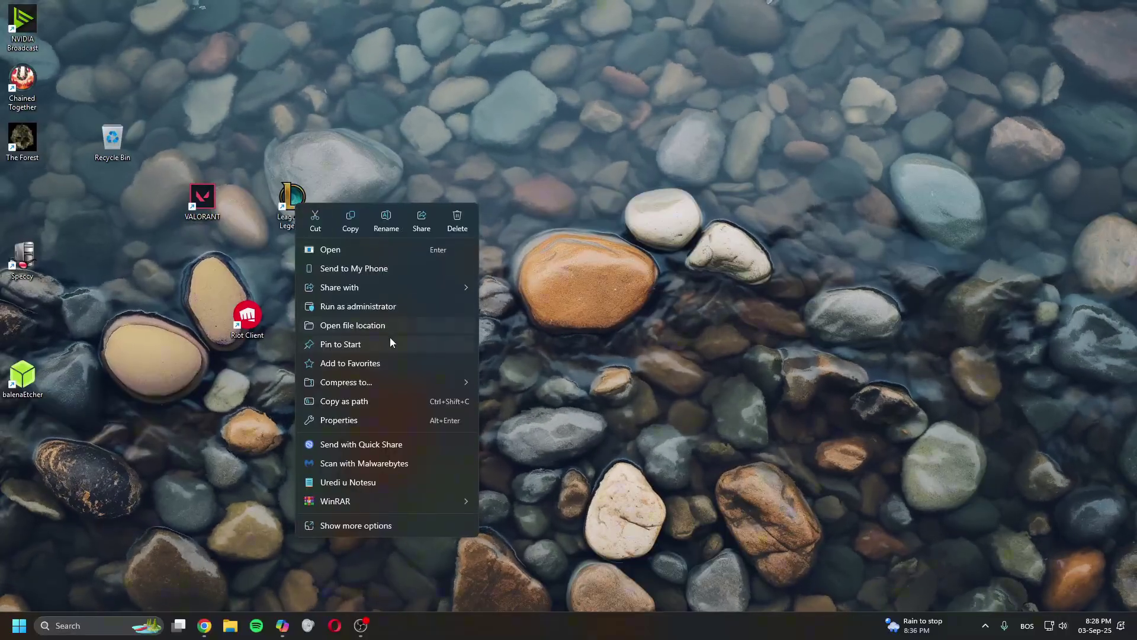
left_click(377, 326)
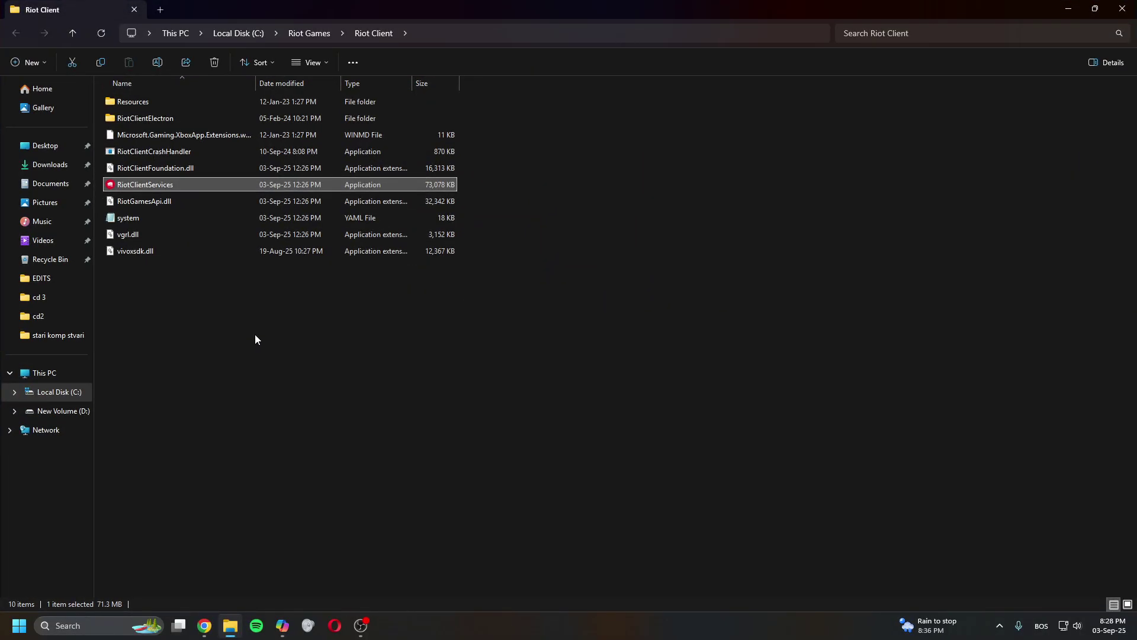
left_click(297, 35)
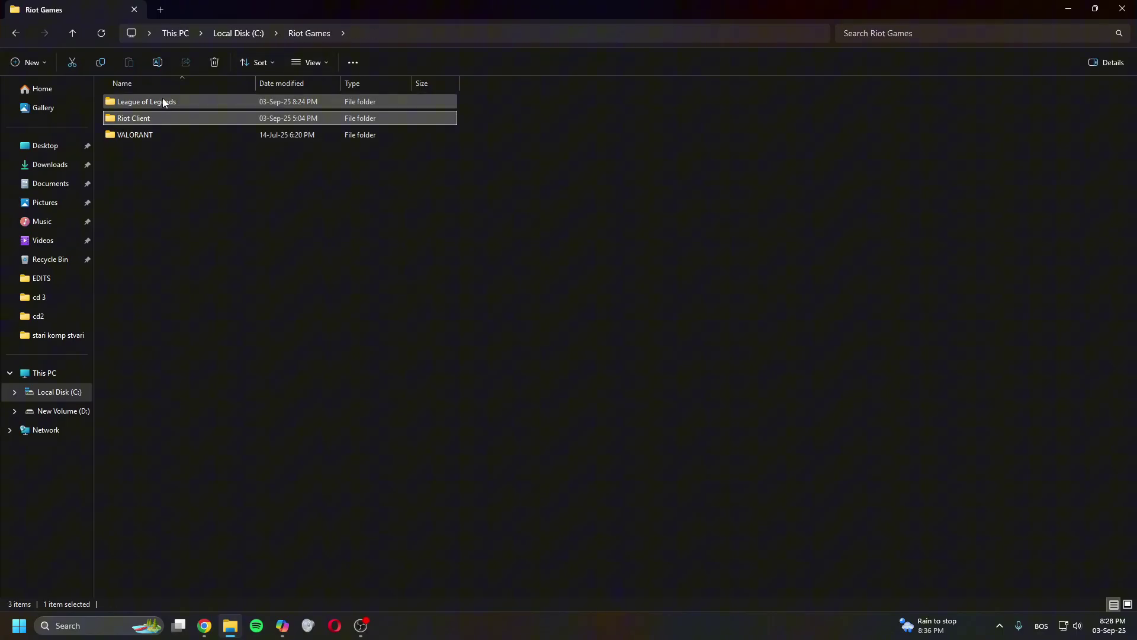
double_click(165, 103)
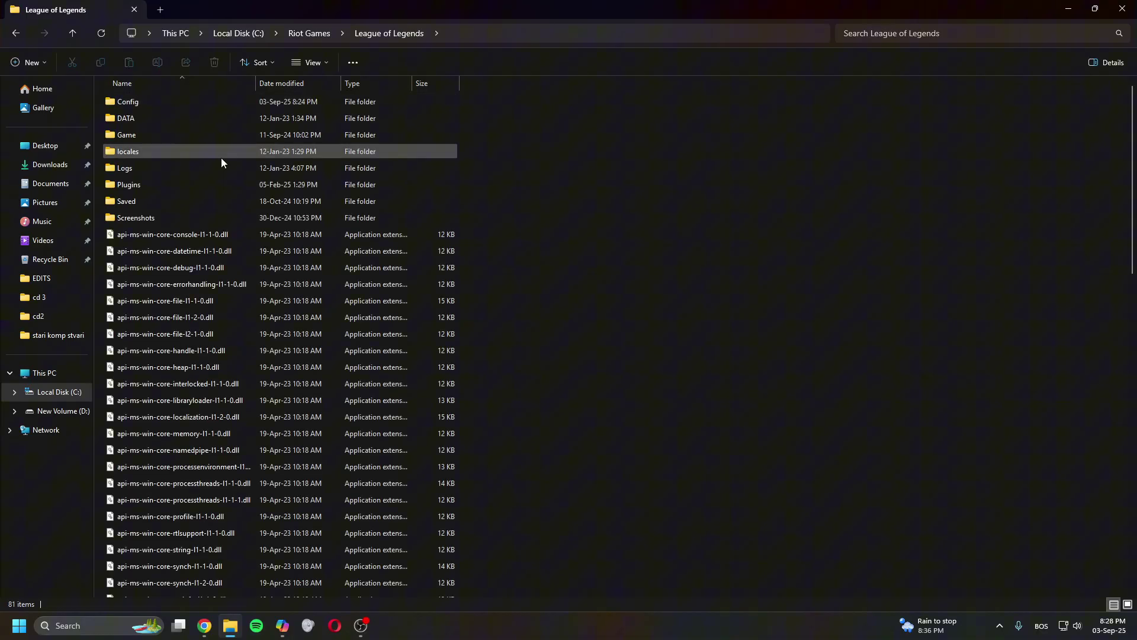
- Set the LeagueClient application to run in compatibility mode for Windows 8
scroll(219, 153, "down", 12)
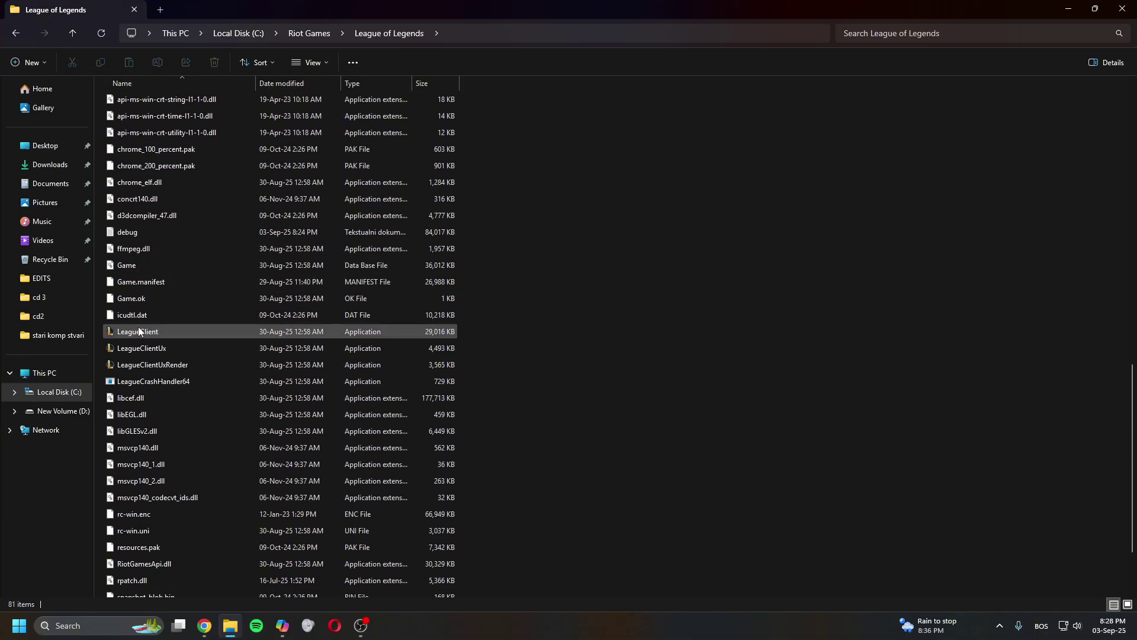
mouse_move(151, 336)
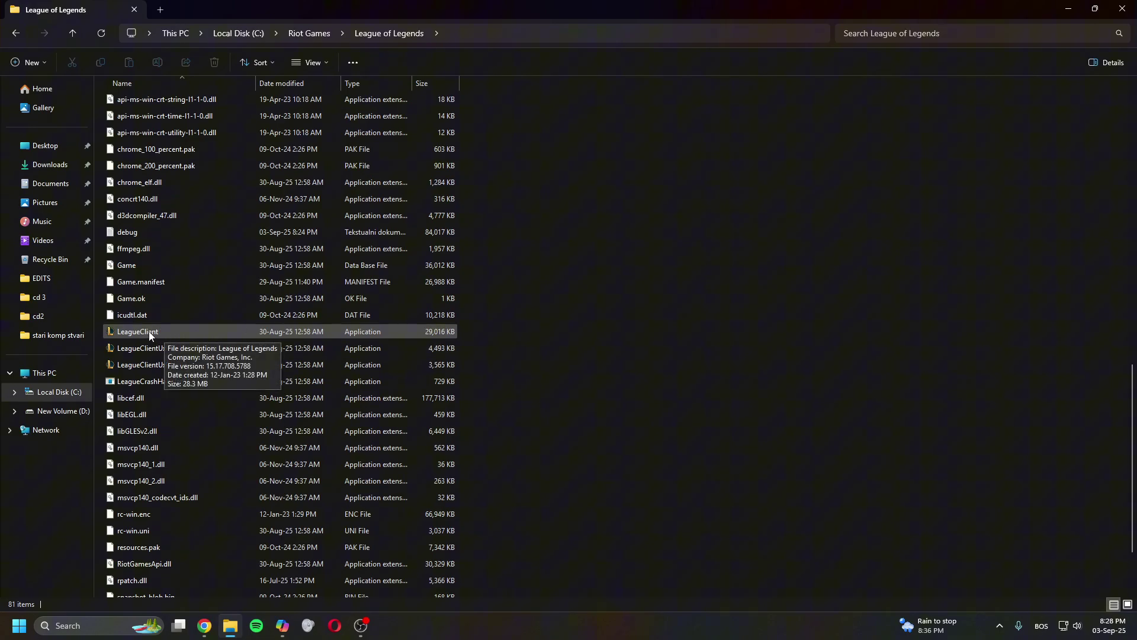
right_click(149, 335)
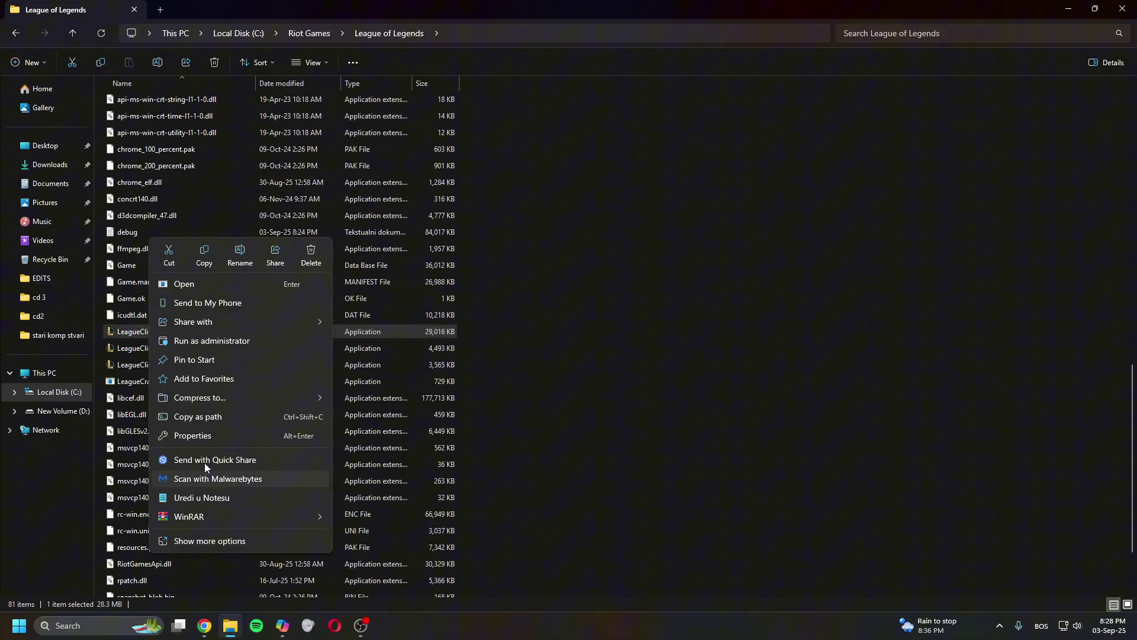
left_click(206, 435)
left_click_drag(275, 290, 348, 215)
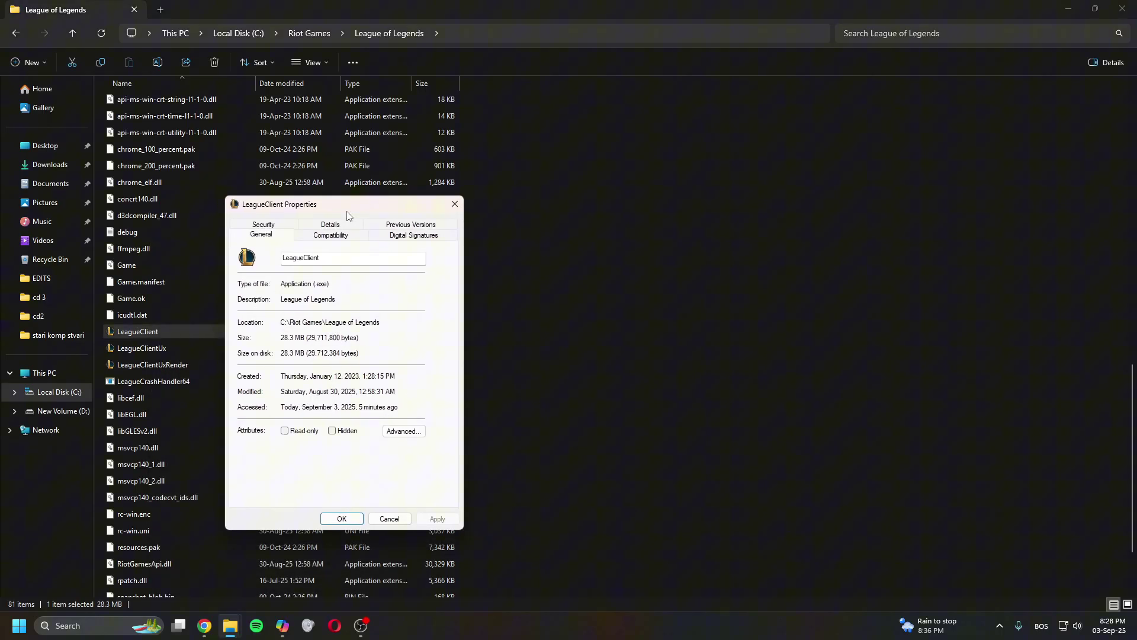
left_click(338, 237)
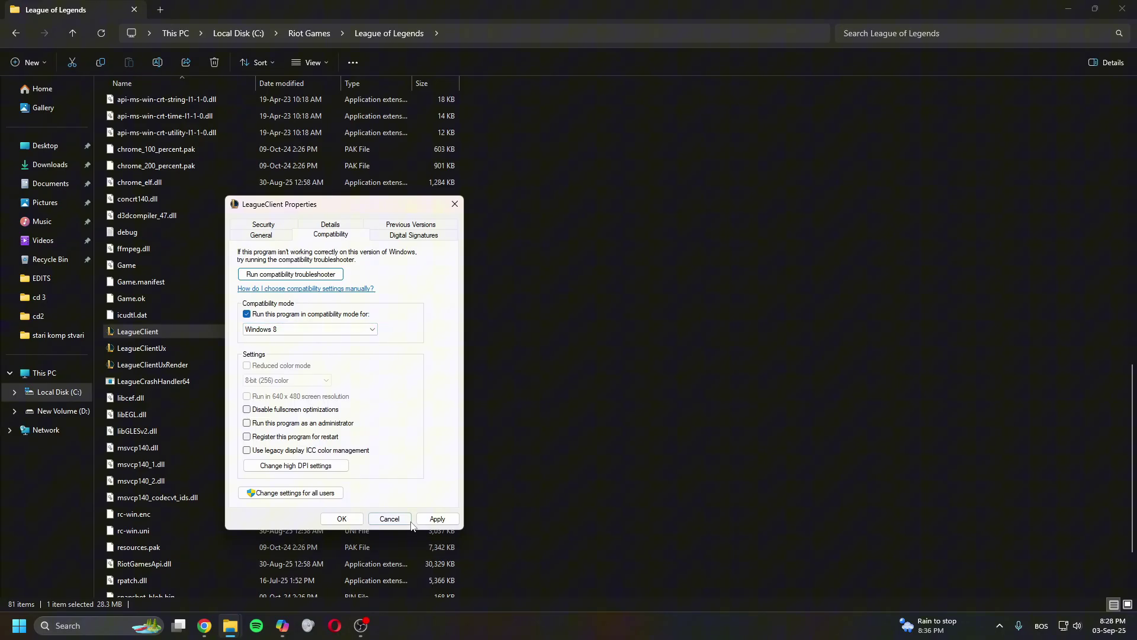
left_click(342, 519)
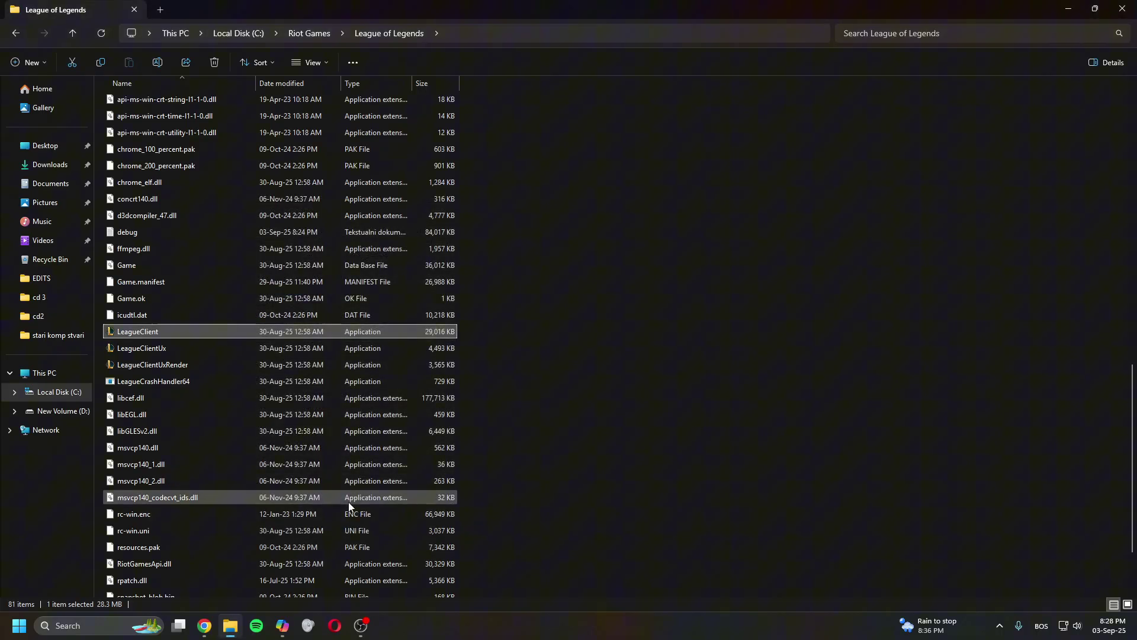
- Turn off compatibility mode for LeagueClient and disable its fullscreen optimizations
right_click(198, 330)
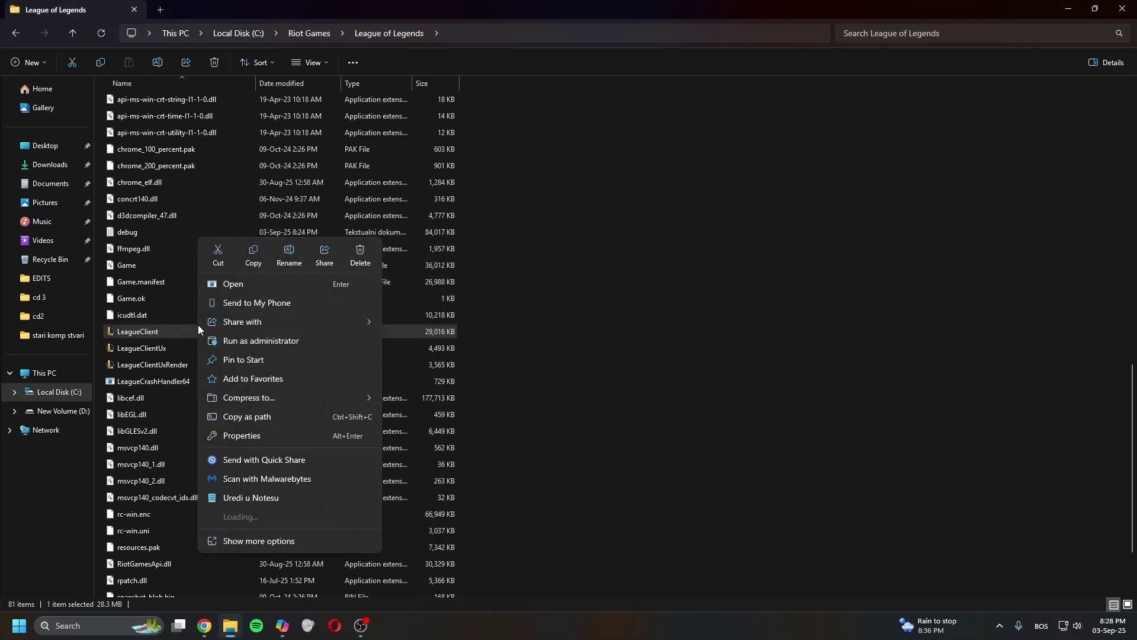
left_click(248, 432)
left_click(302, 310)
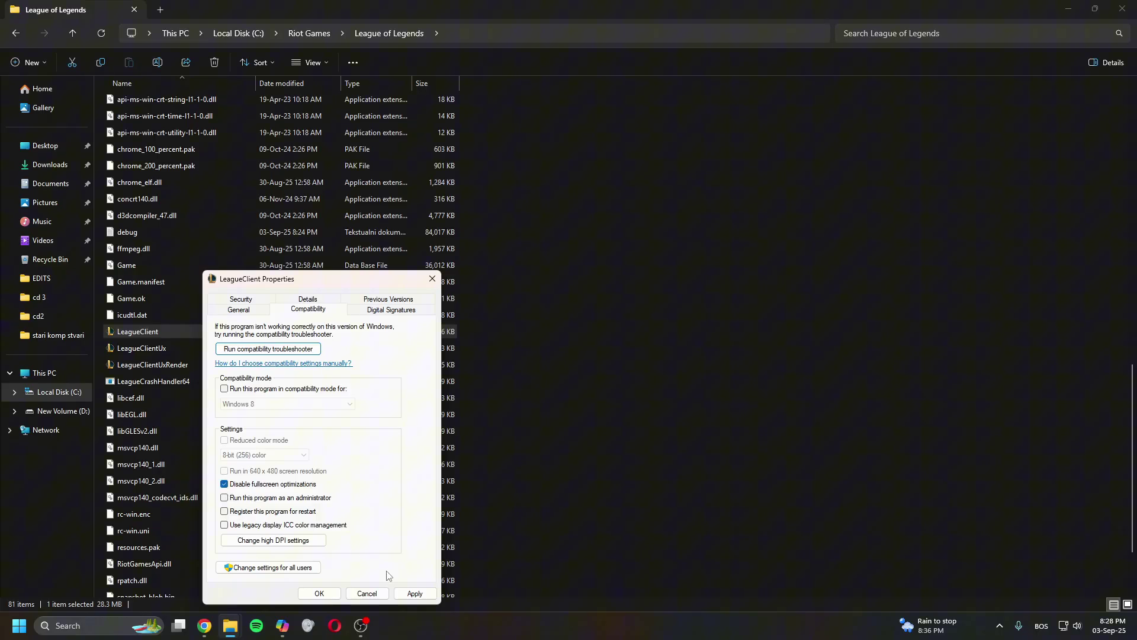
left_click(329, 595)
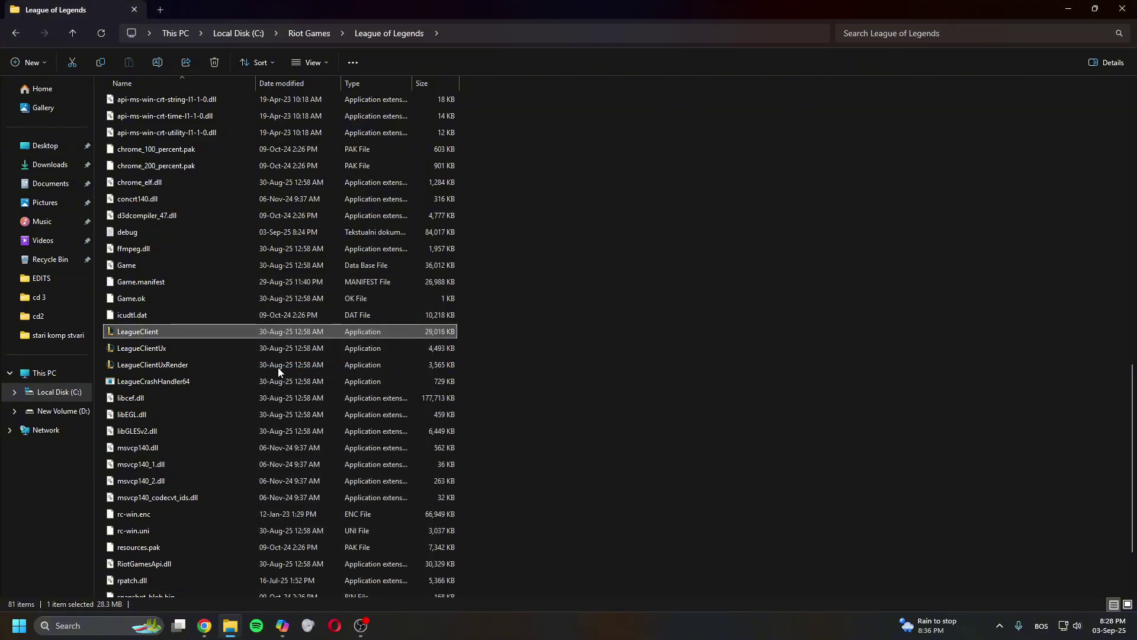
- Set LeagueClient to always run as an administrator
right_click(137, 333)
left_click(208, 432)
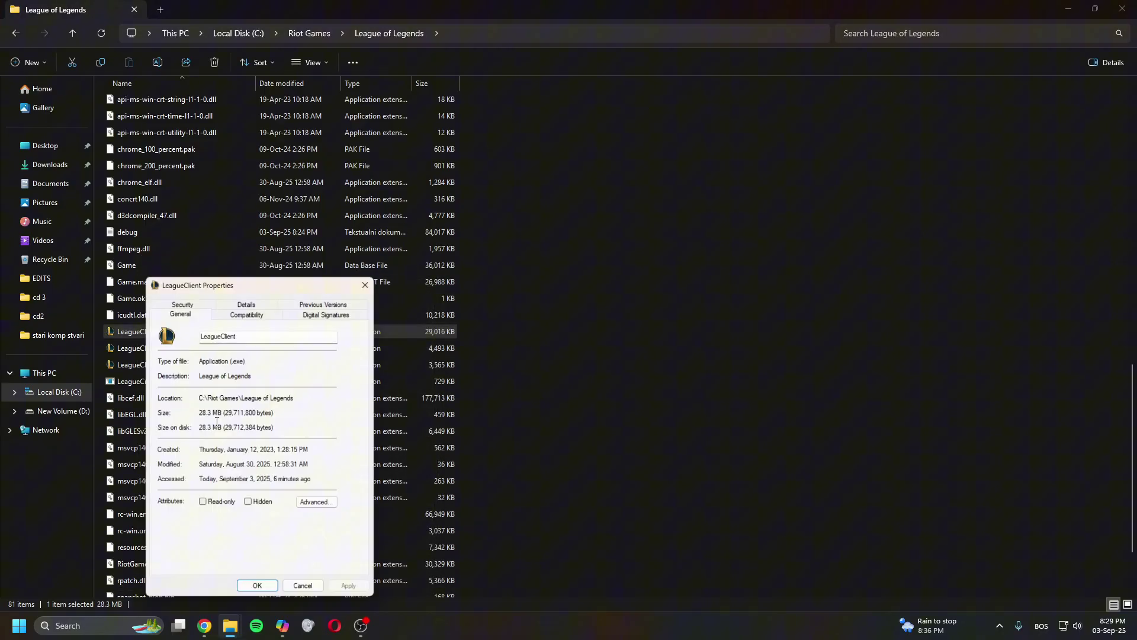
left_click(247, 316)
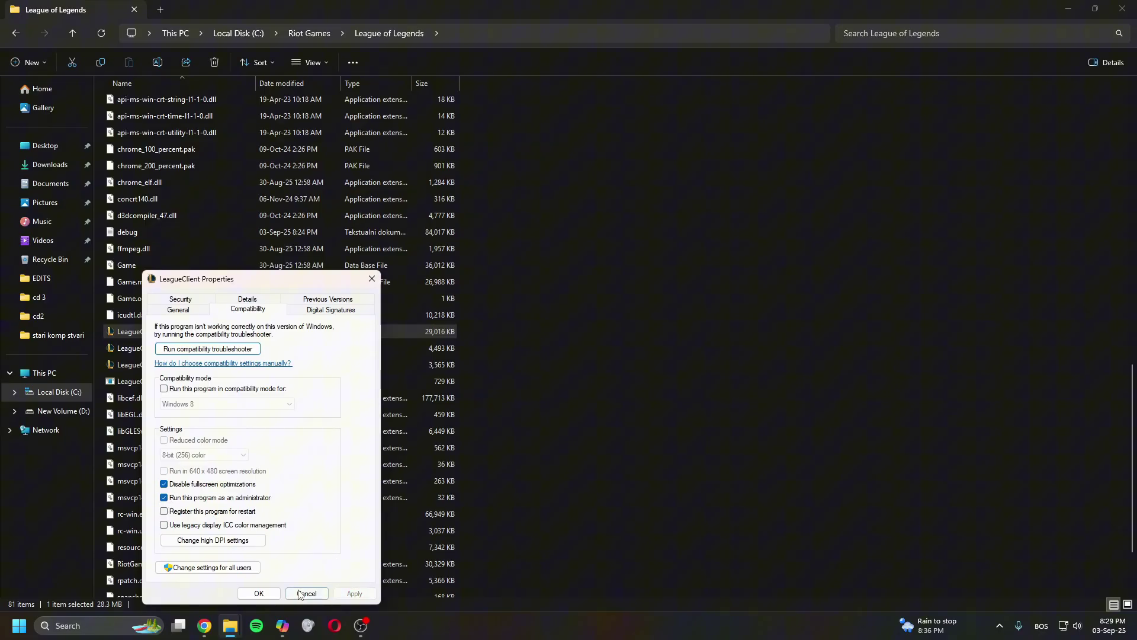
left_click(259, 594)
- Turn off the run-as-administrator setting for LeagueClient, keeping fullscreen optimizations disabled
right_click(186, 330)
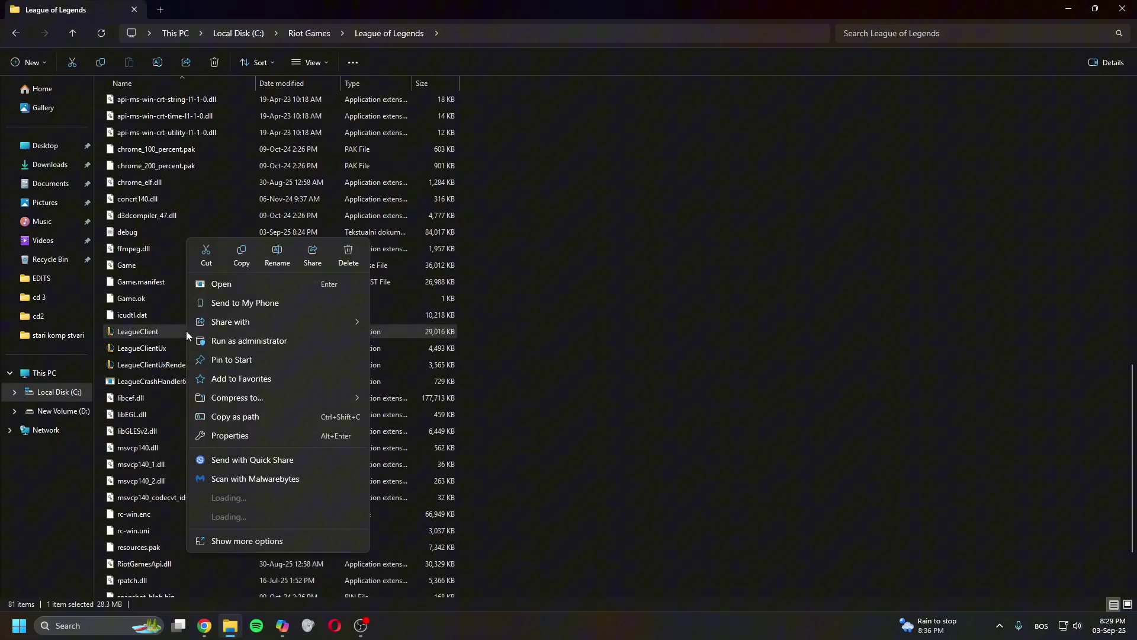
left_click(233, 440)
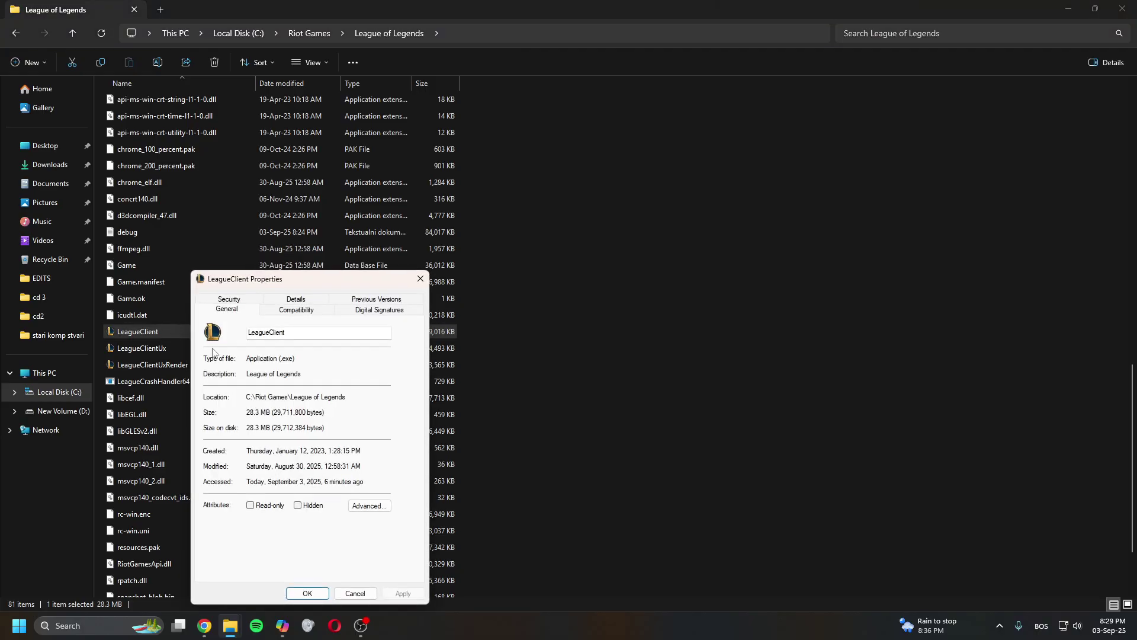
left_click(286, 310)
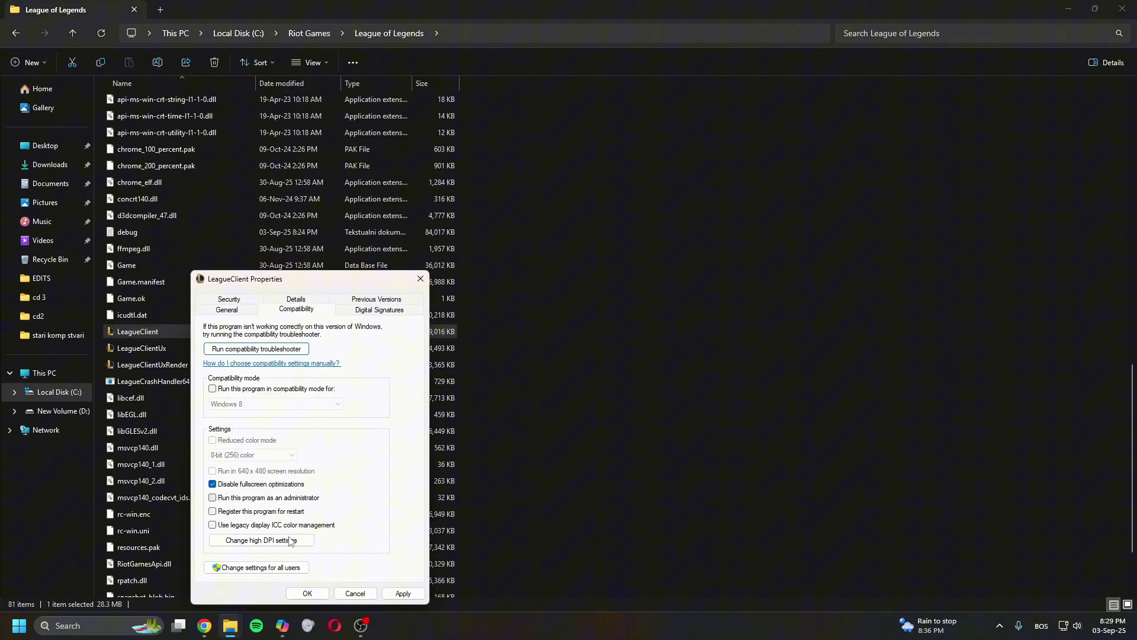
left_click(307, 594)
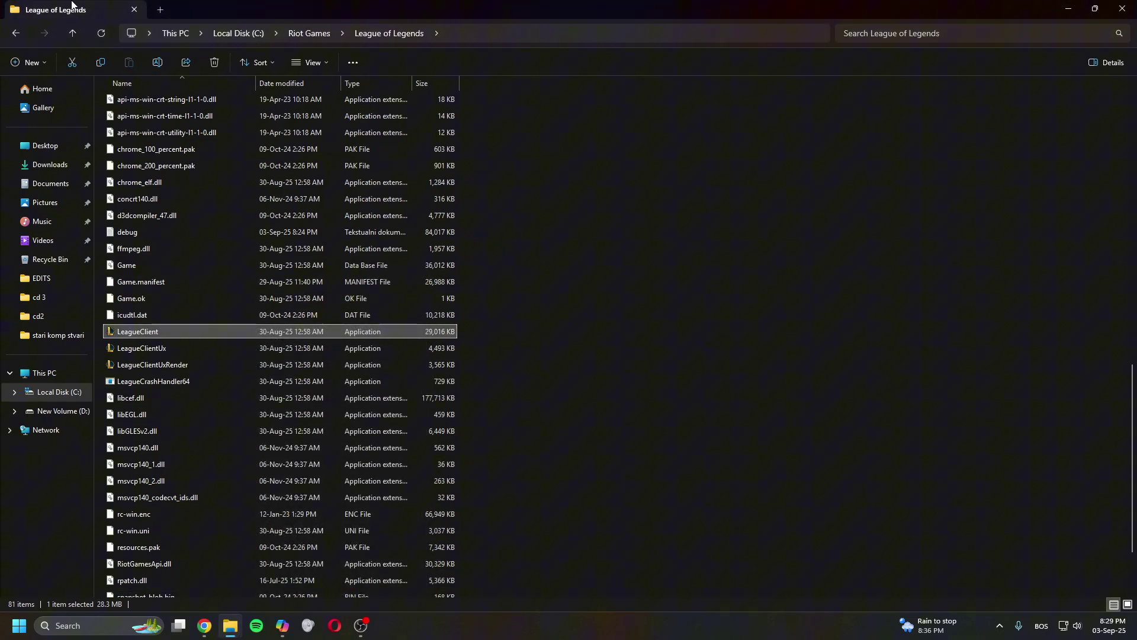
- Switch to the Chrome incognito window and search the web for the hextech repair tool
key("super+d")
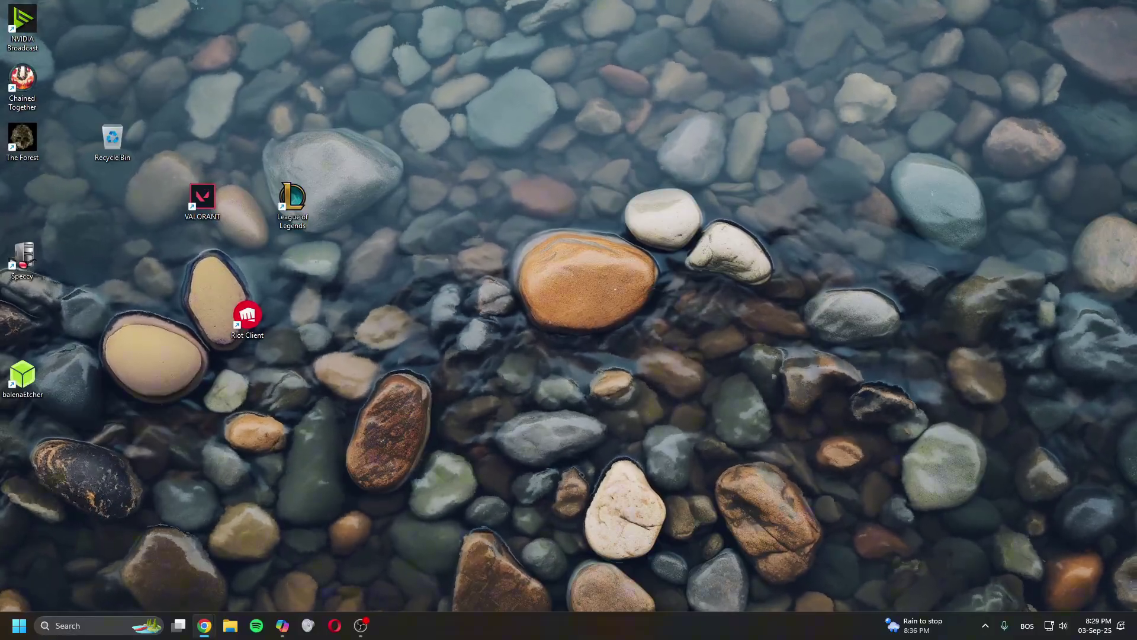
key("alt+Tab")
type("hextec")
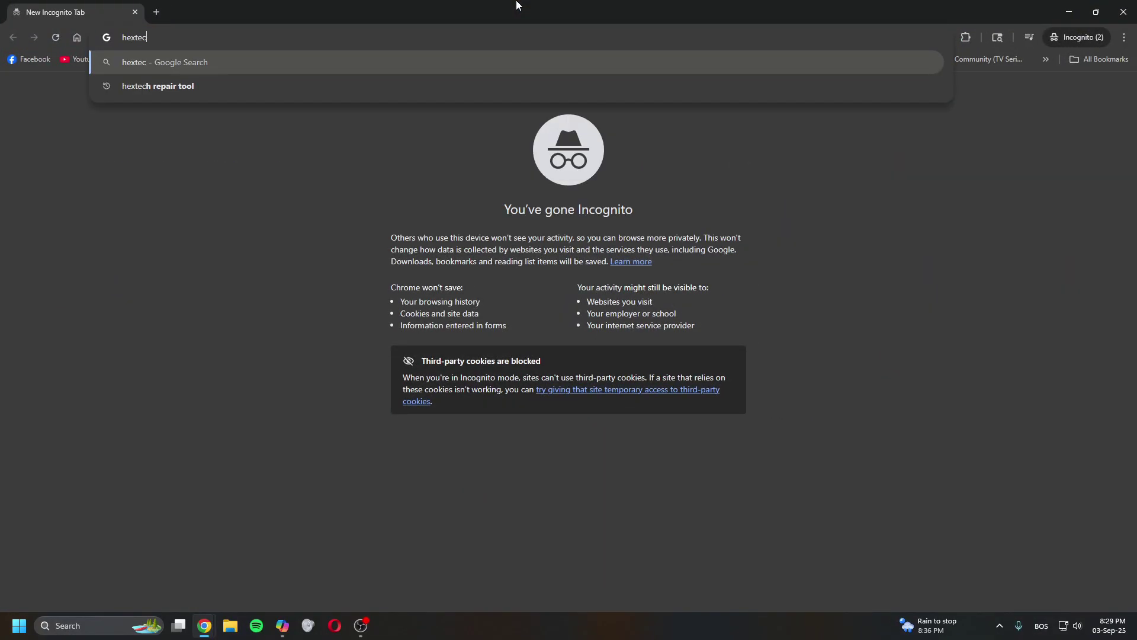
key("Down")
key("Return")
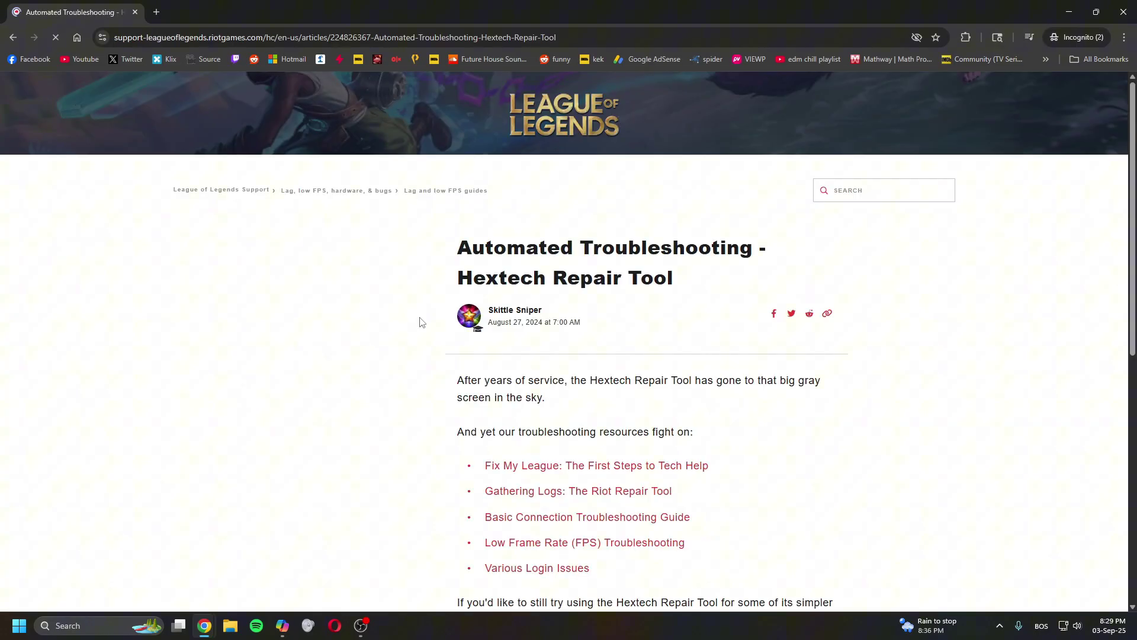
- Download the Windows version of the Hextech Repair Tool from the support article and open the downloaded installer
scroll(452, 398, "down", 9)
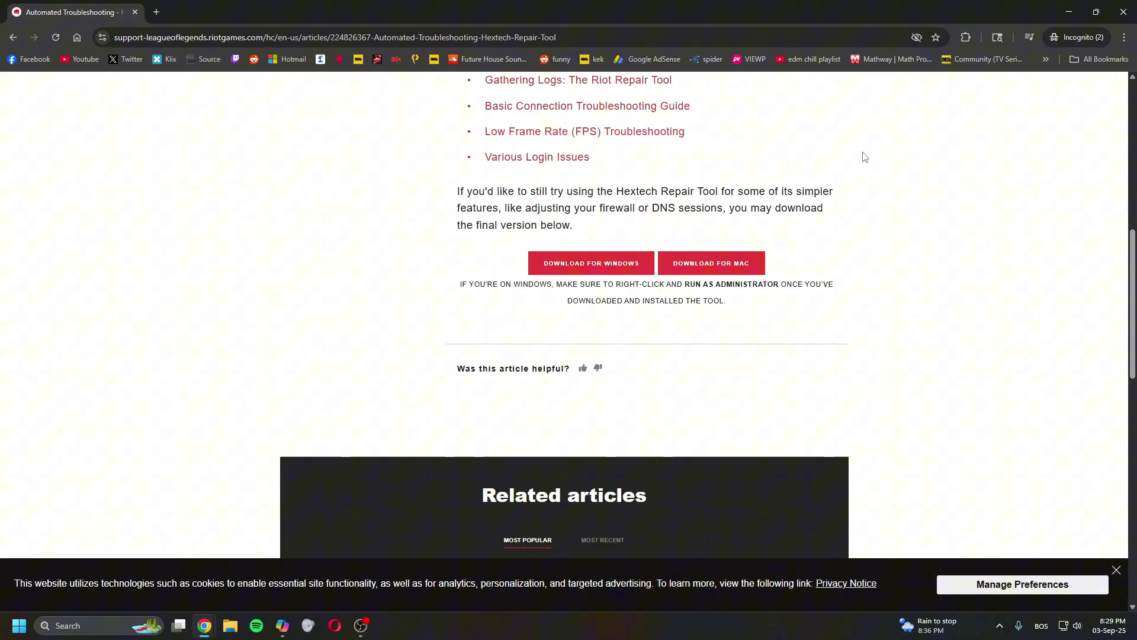
left_click(591, 263)
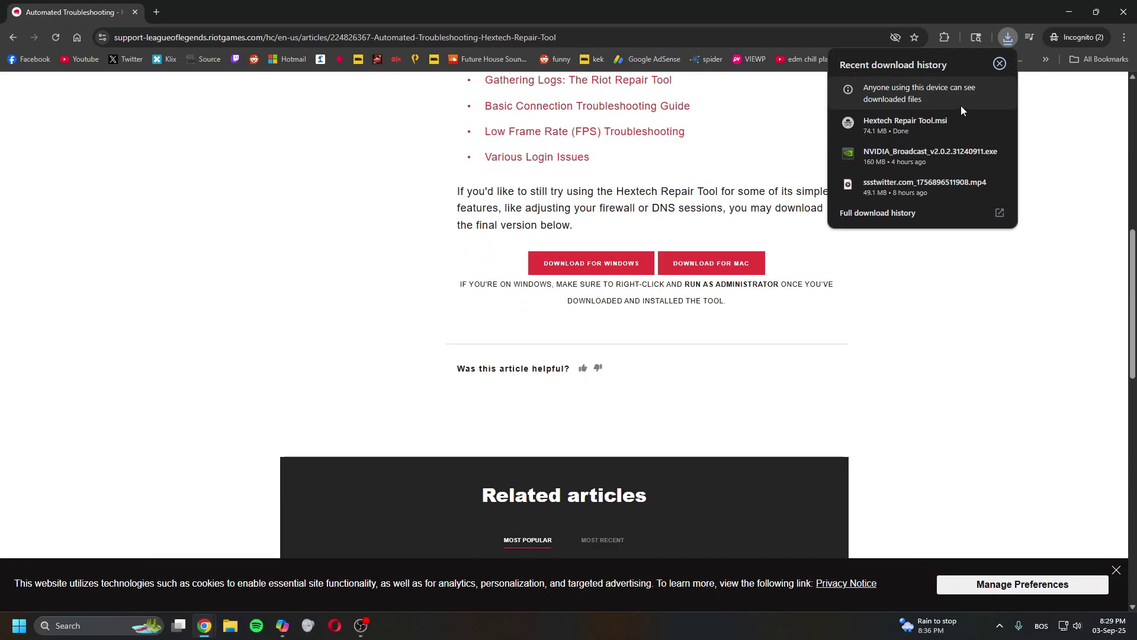
left_click(998, 124)
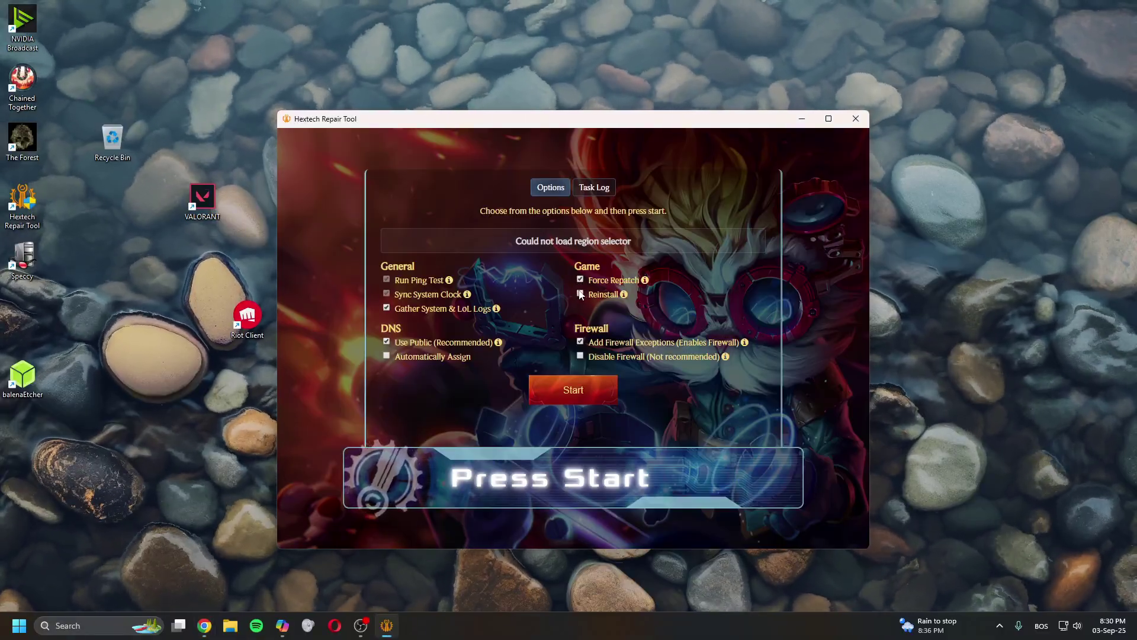
- Run the Hextech Repair Tool with the Reinstall option enabled, and close the tool once its tasks finish
left_click(580, 295)
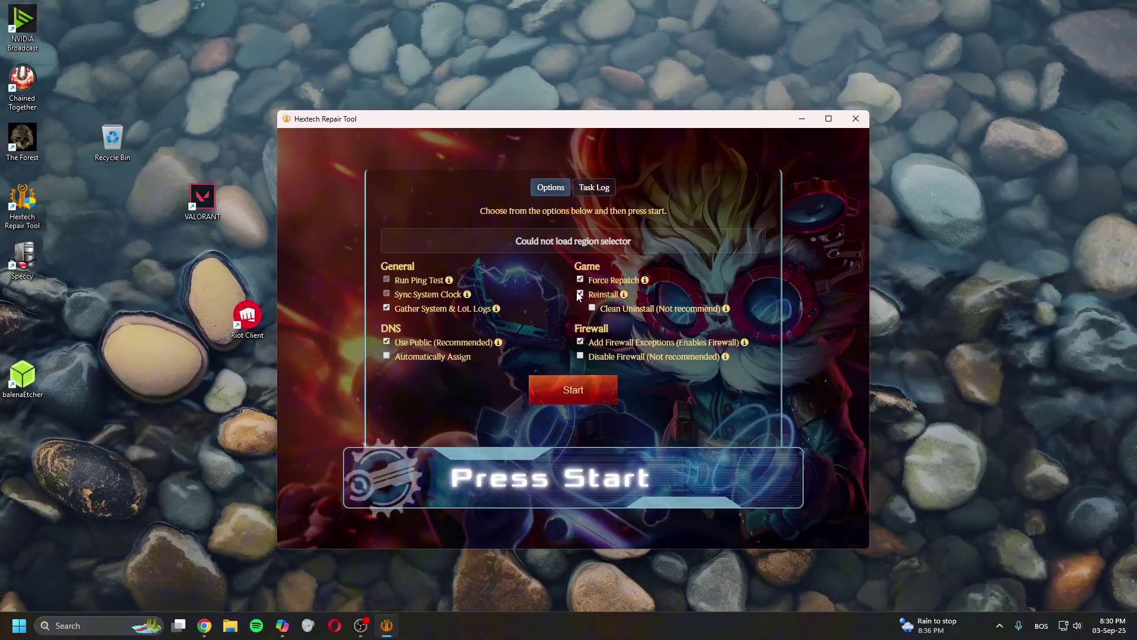
left_click(573, 389)
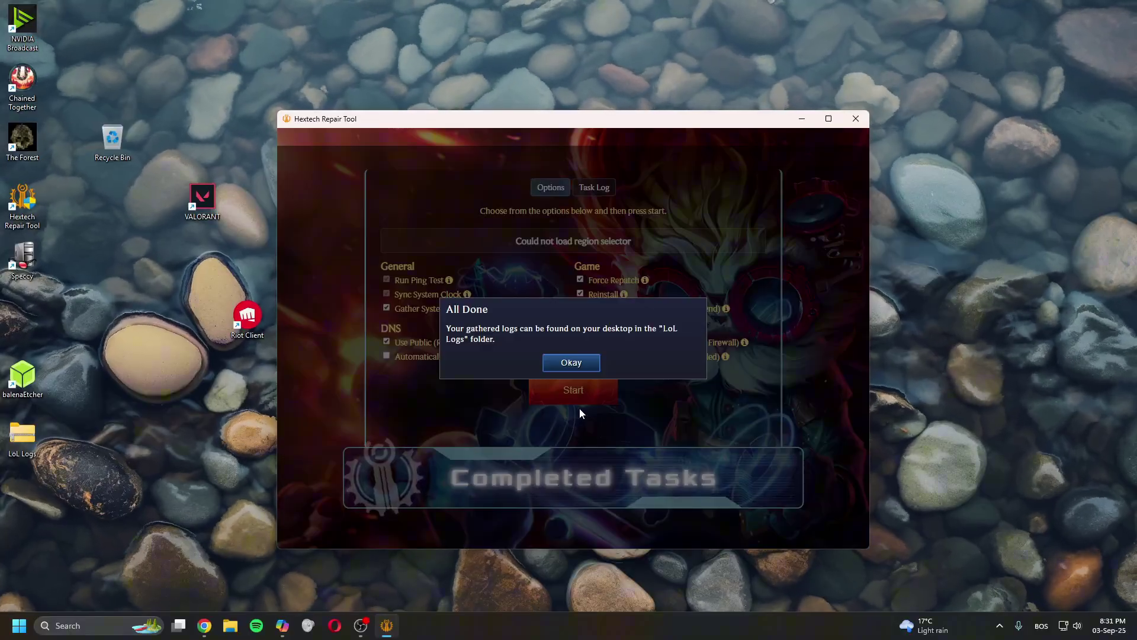
left_click(557, 366)
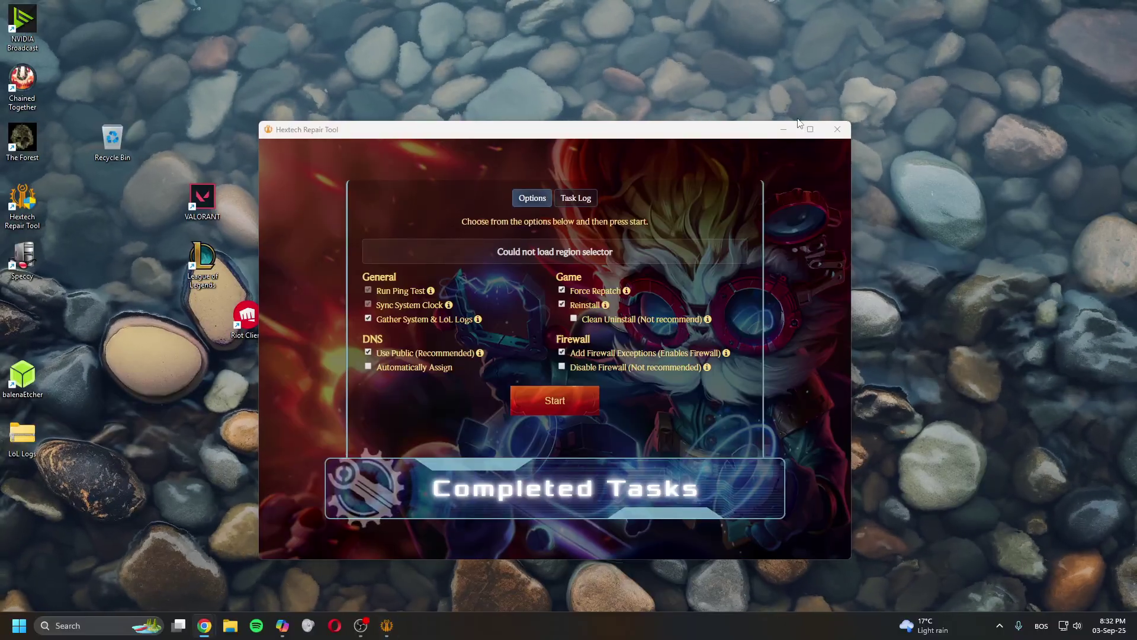
left_click(837, 129)
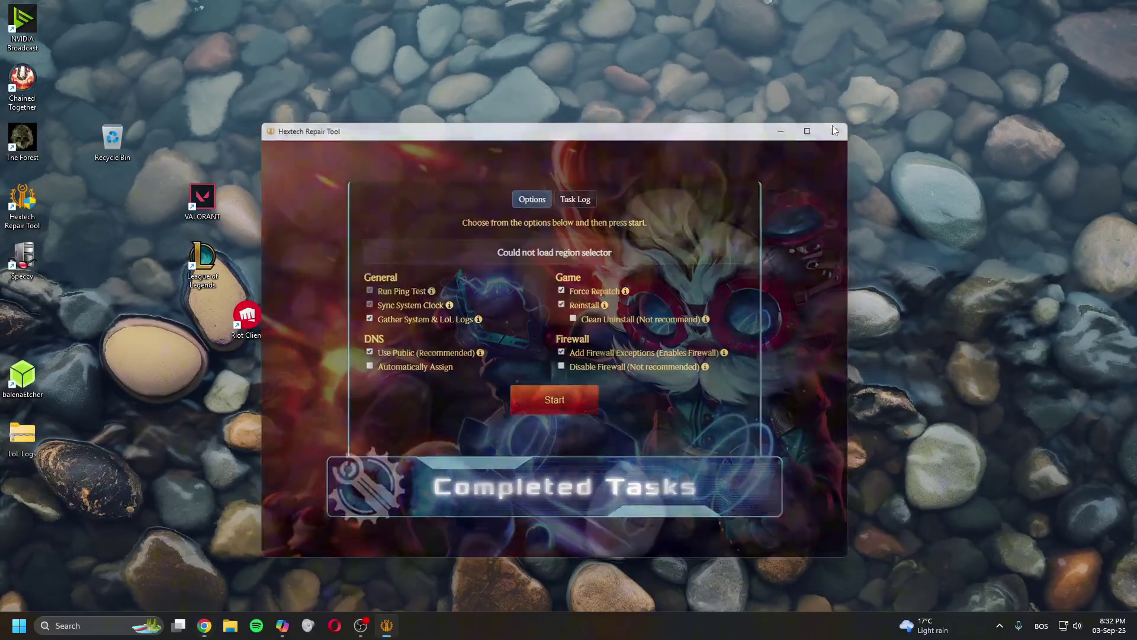
- Launch the Riot Client and run the file repair from the League of Legends settings
double_click(247, 317)
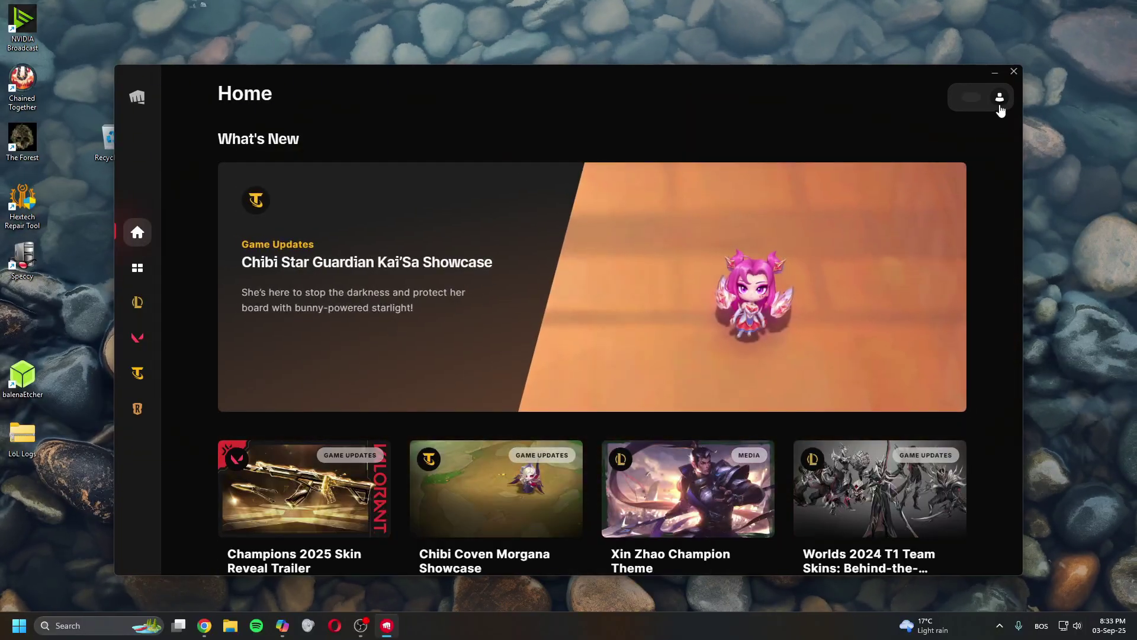
left_click(1000, 99)
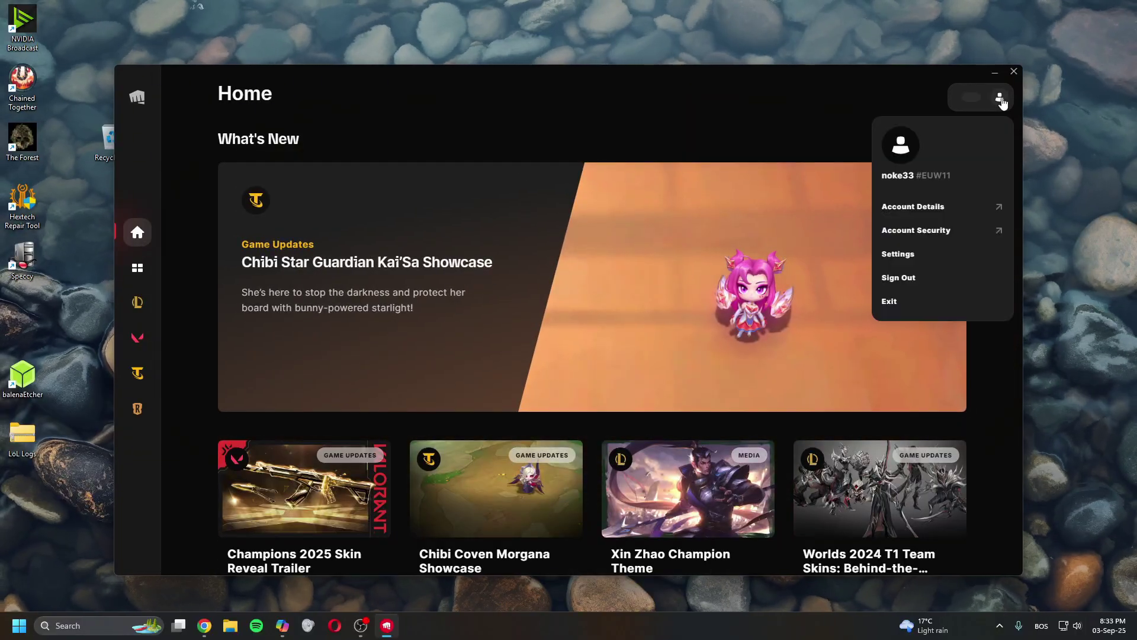
left_click(933, 267)
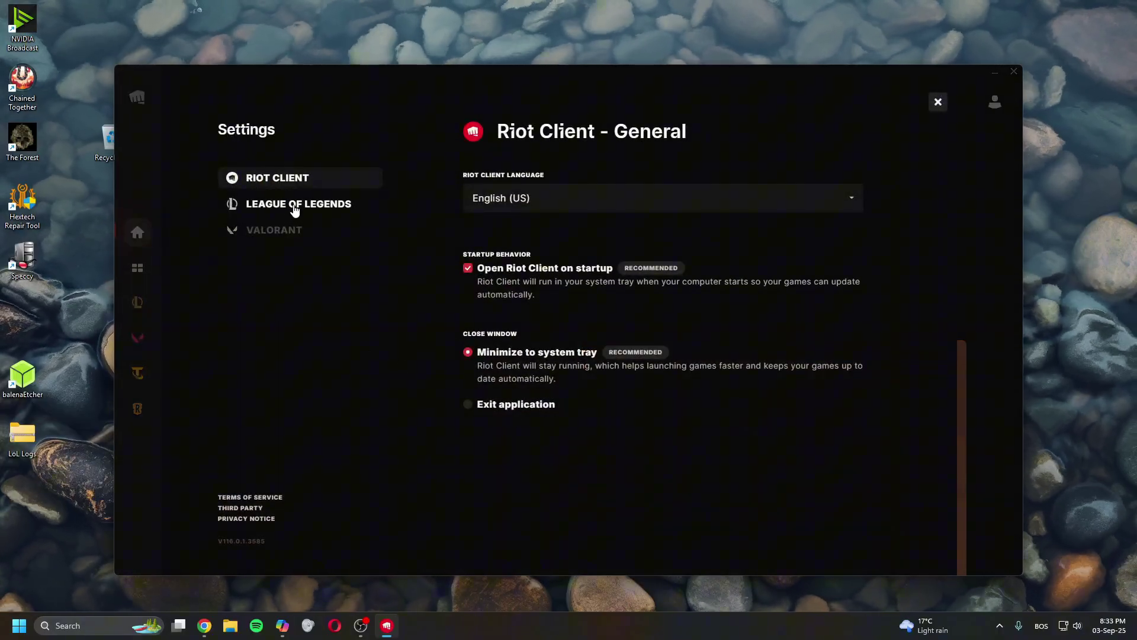
left_click(295, 207)
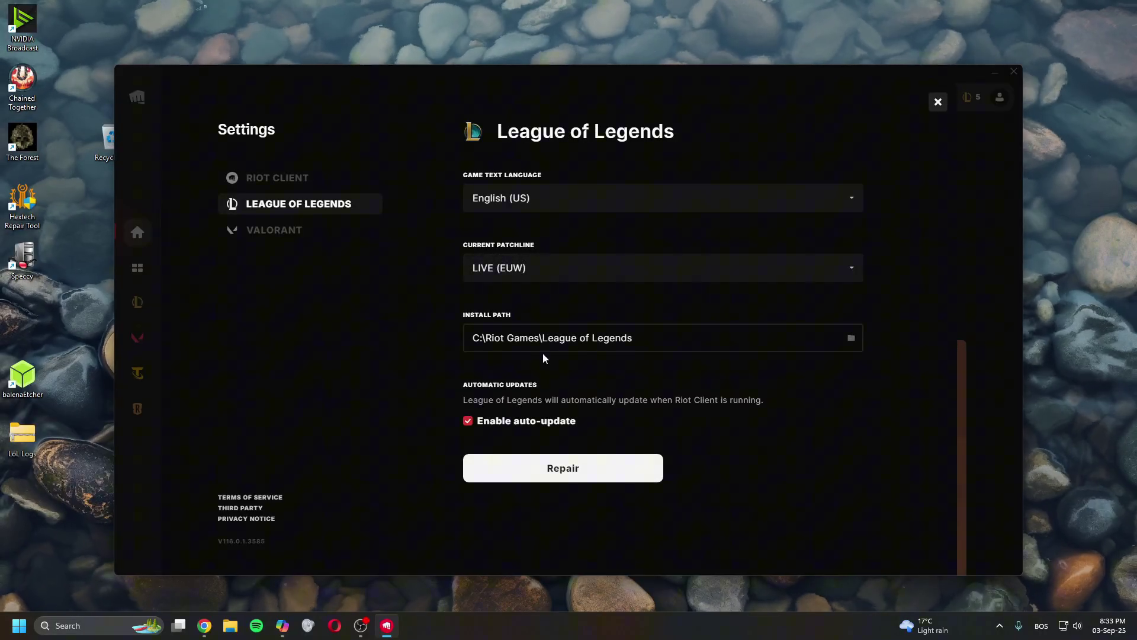
left_click(620, 478)
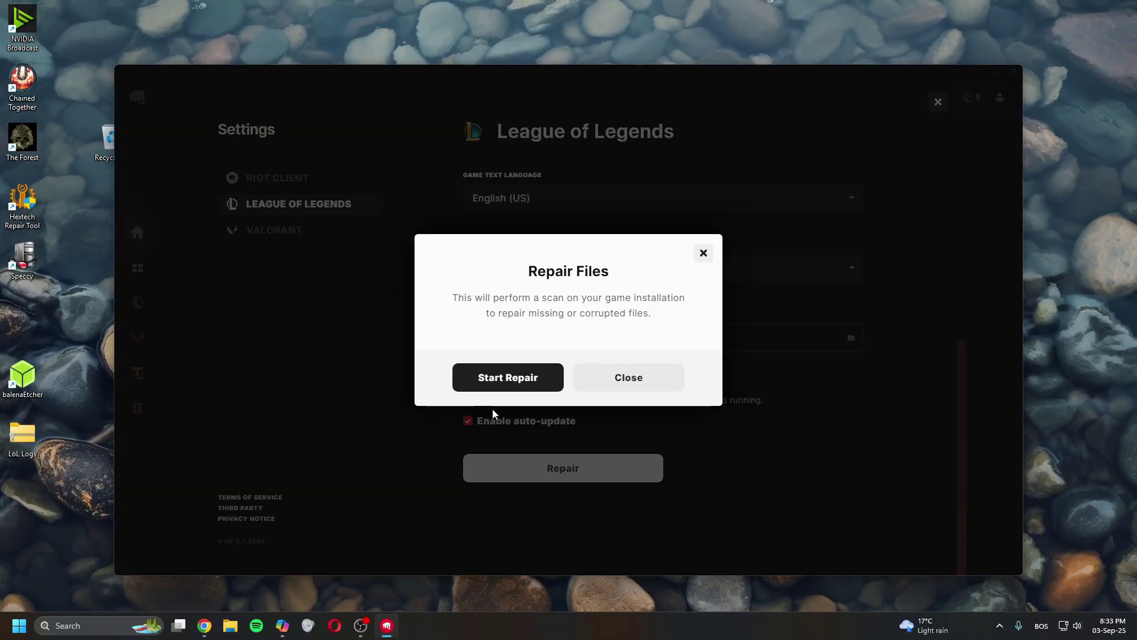
left_click(505, 382)
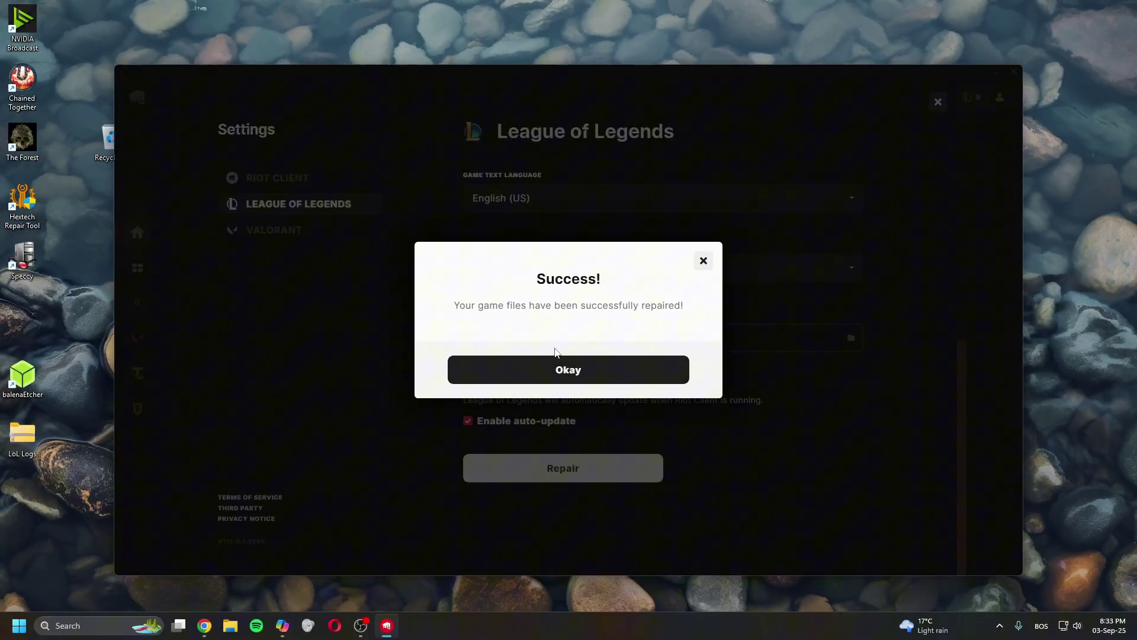
- Dismiss the file repair confirmation, leave the League of Legends settings and close the Riot Client
left_click(582, 378)
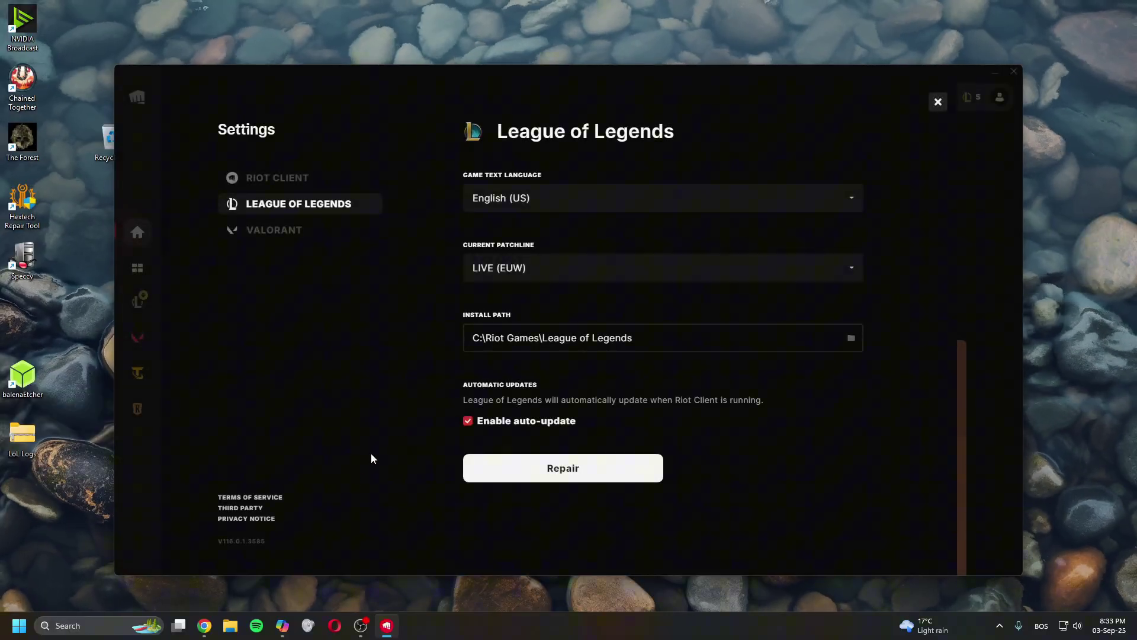
left_click(938, 103)
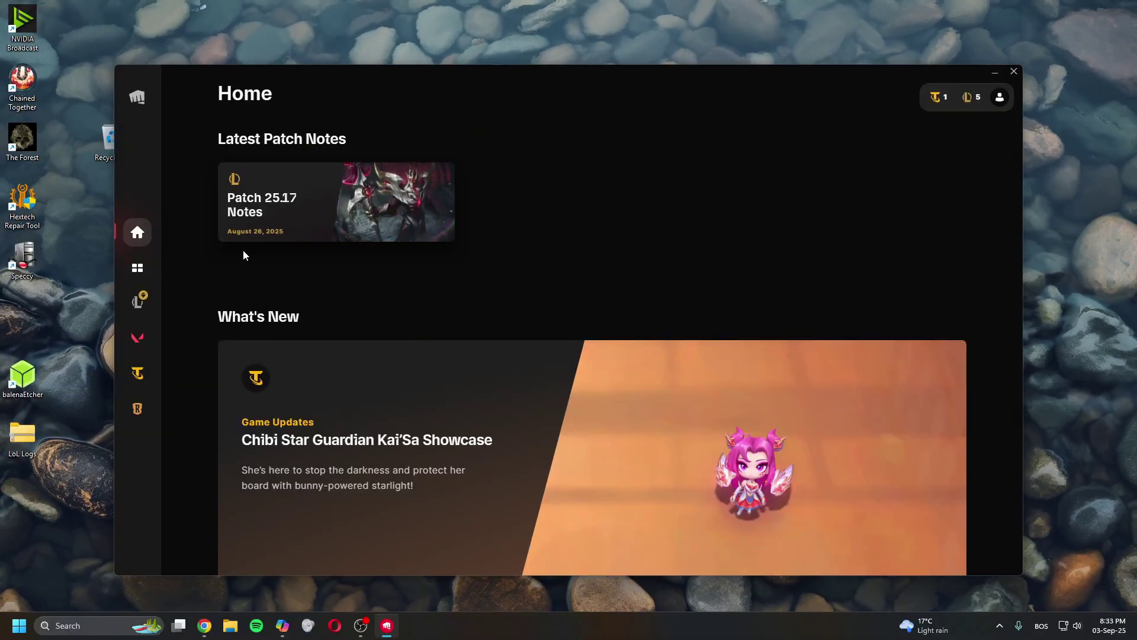
scroll(592, 318, "down", 5)
scroll(795, 323, "up", 5)
left_click(1014, 73)
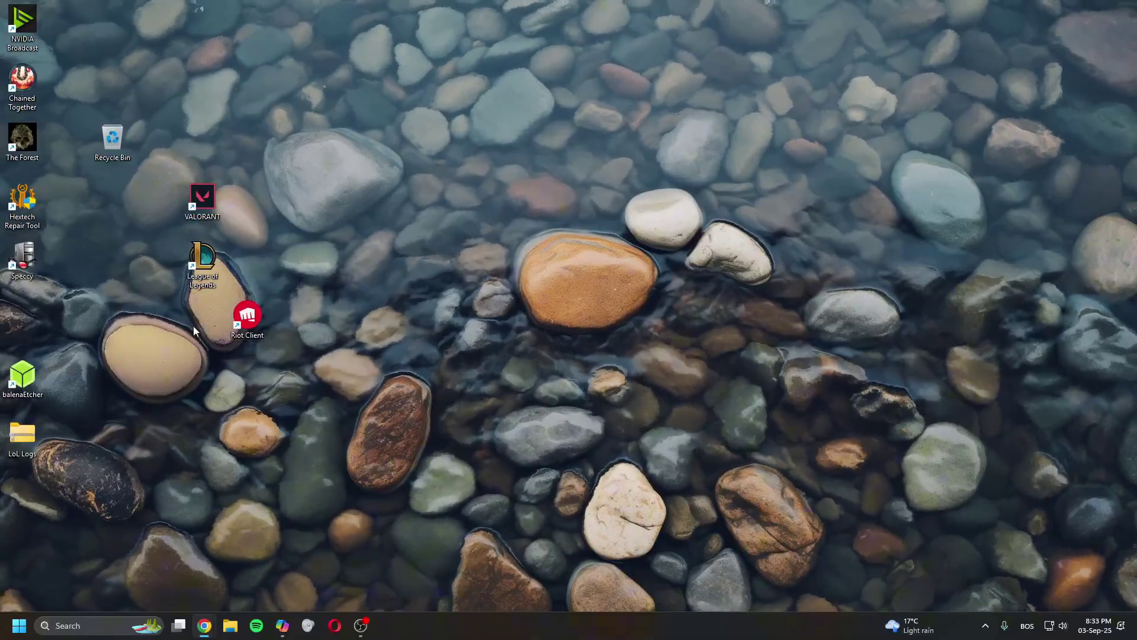
- Open Revo Uninstaller and search the installed applications for "league"
left_click(92, 626)
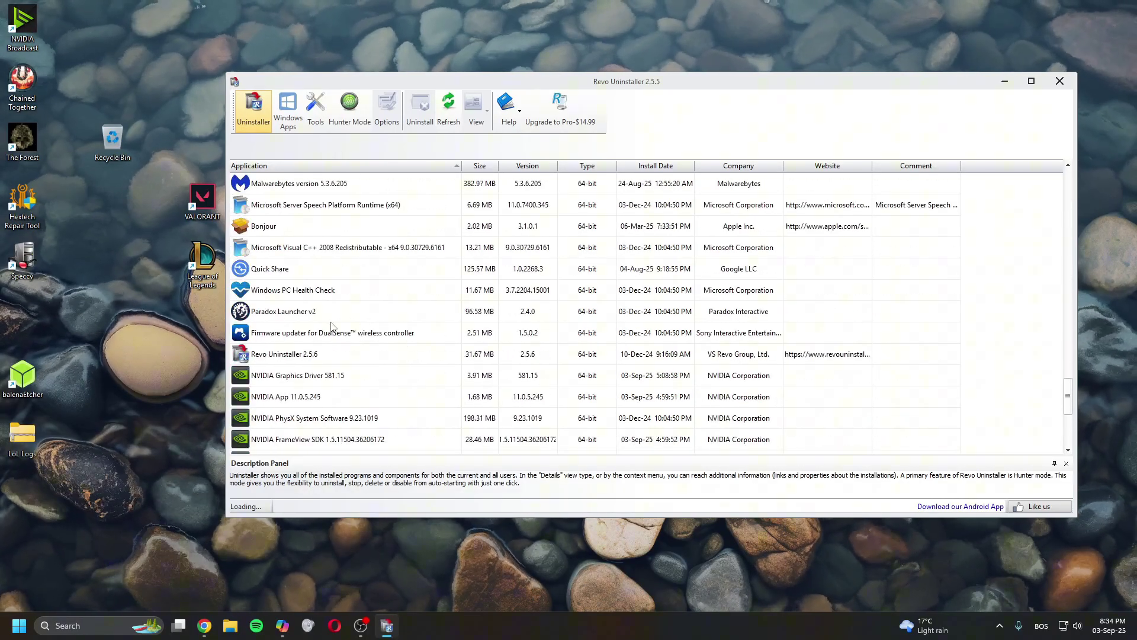
scroll(332, 326, "down", 2)
scroll(361, 346, "down", 2)
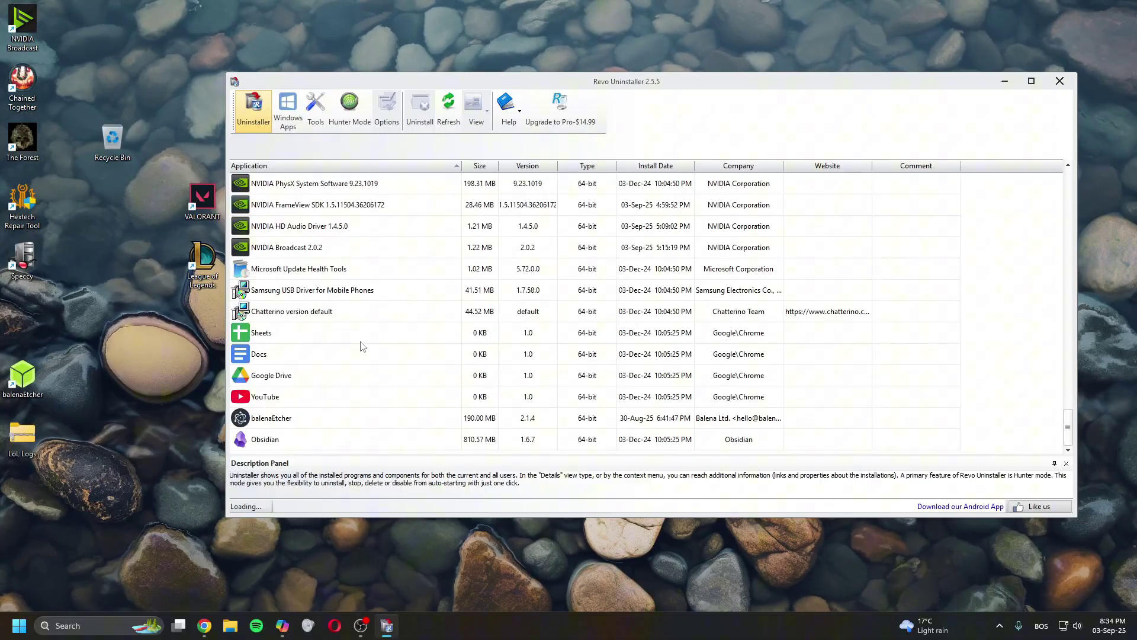
scroll(380, 362, "up", 8)
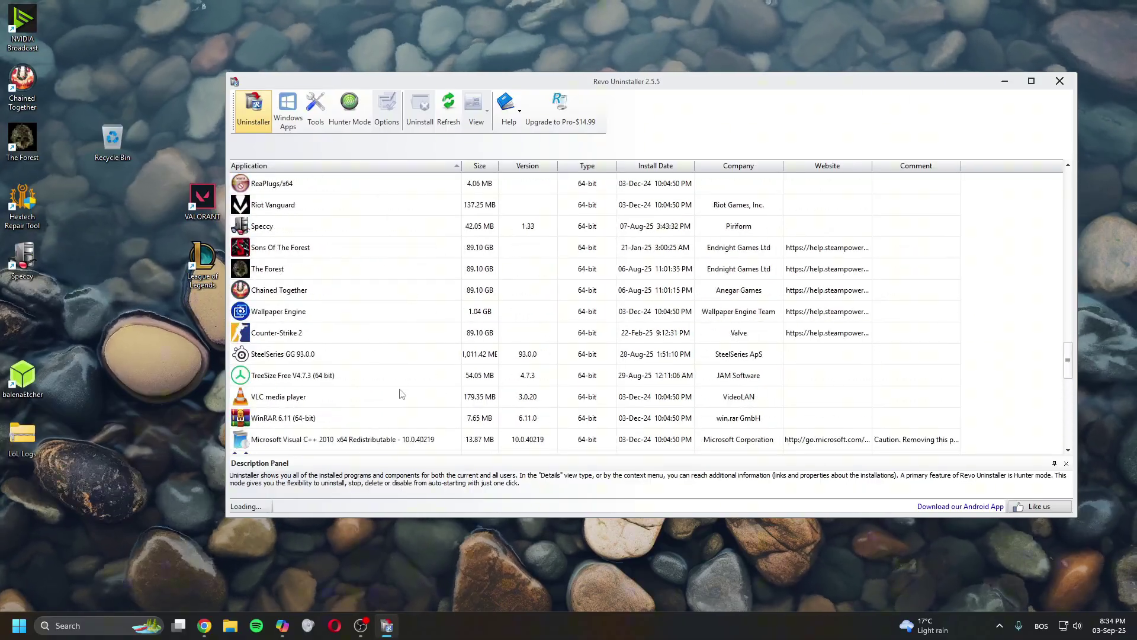
scroll(402, 394, "up", 3)
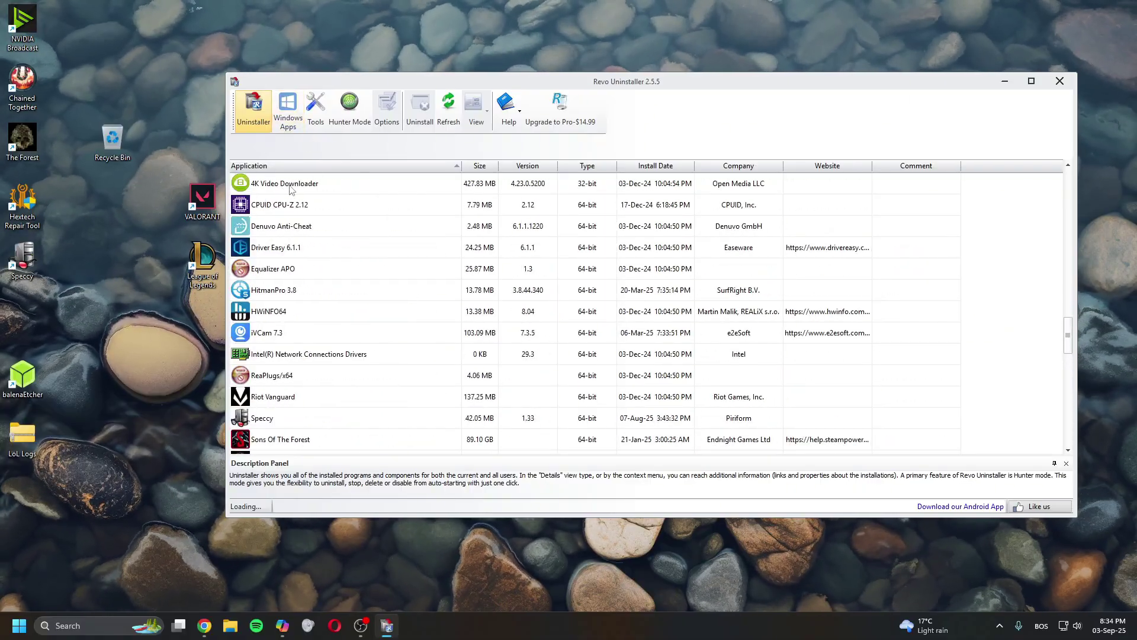
left_click(294, 247)
type("league")
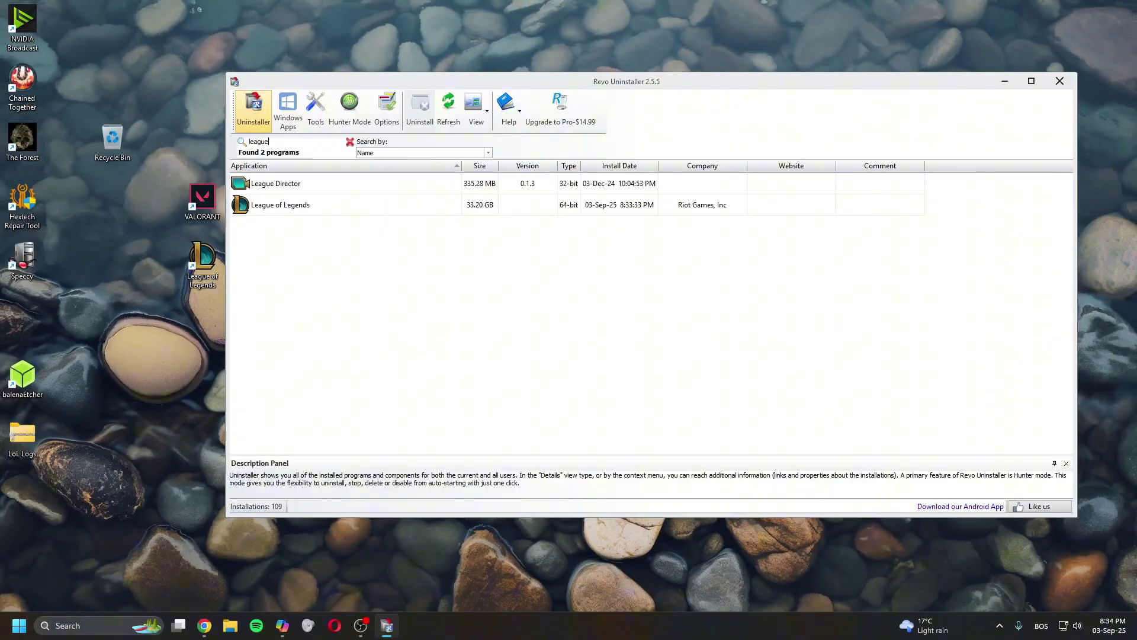
- Try to uninstall League of Legends, cancel out of the uninstall process and close Revo Uninstaller
left_click(406, 205)
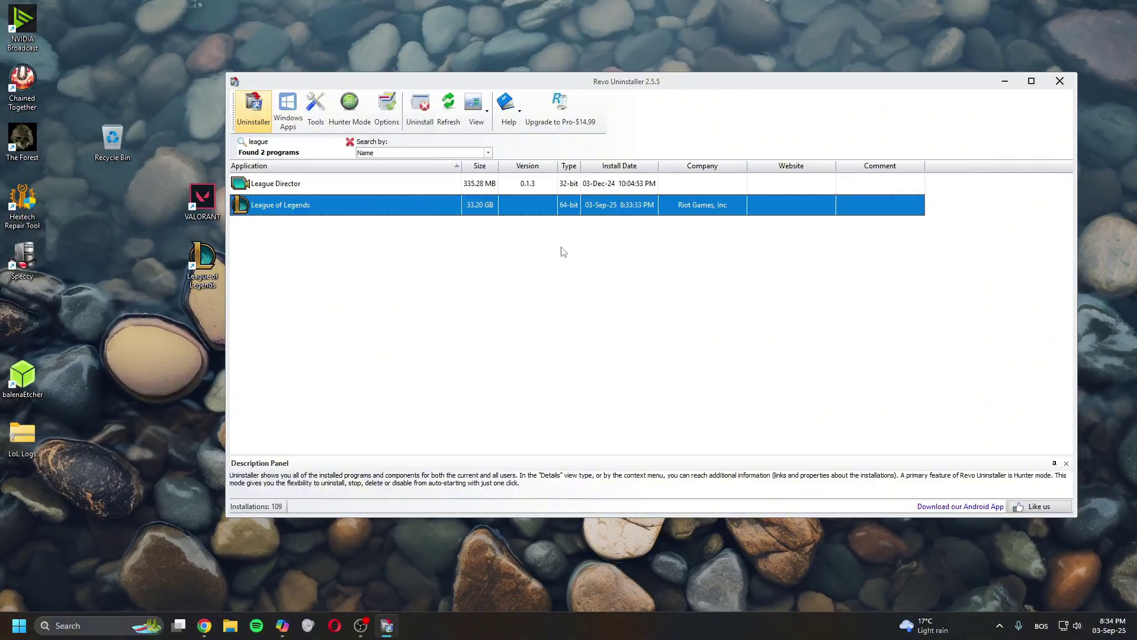
right_click(407, 204)
left_click(438, 207)
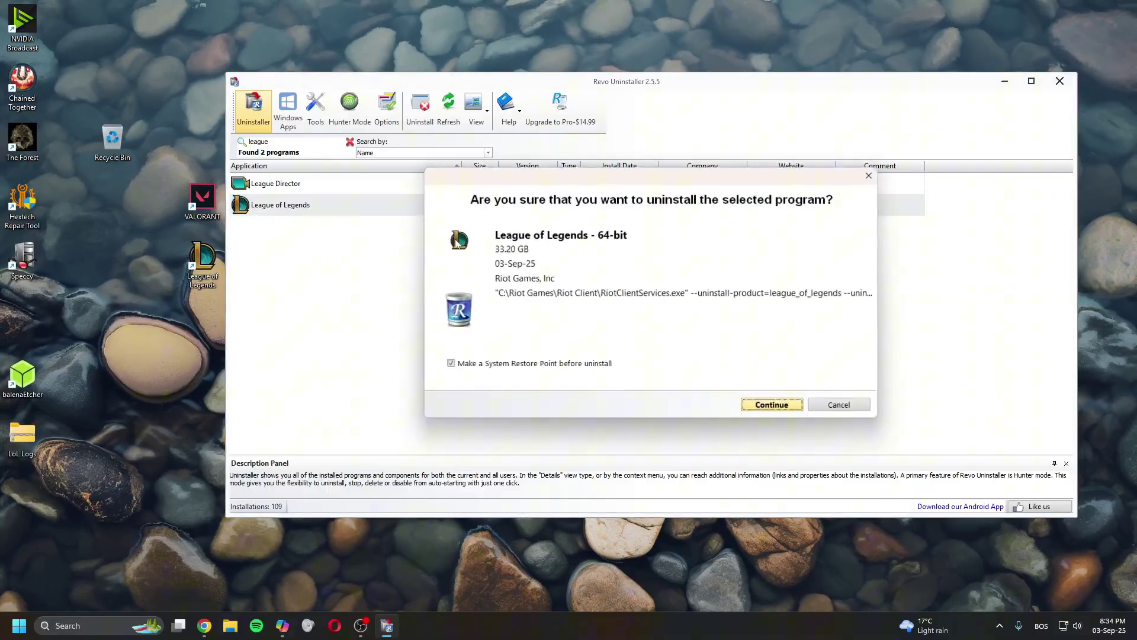
left_click(790, 412)
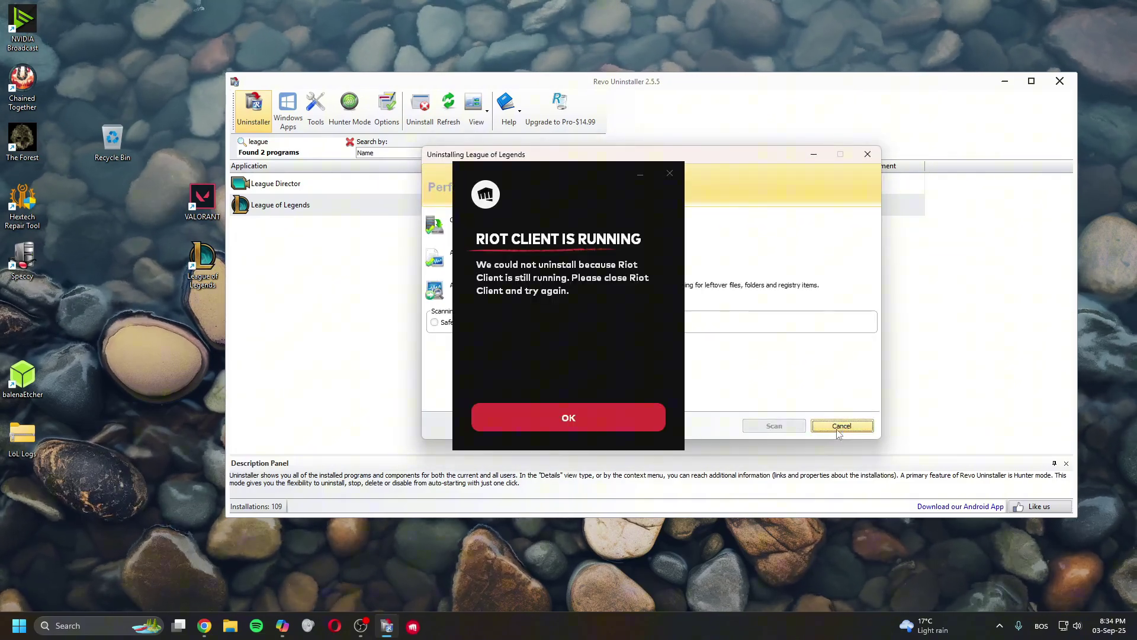
left_click(671, 175)
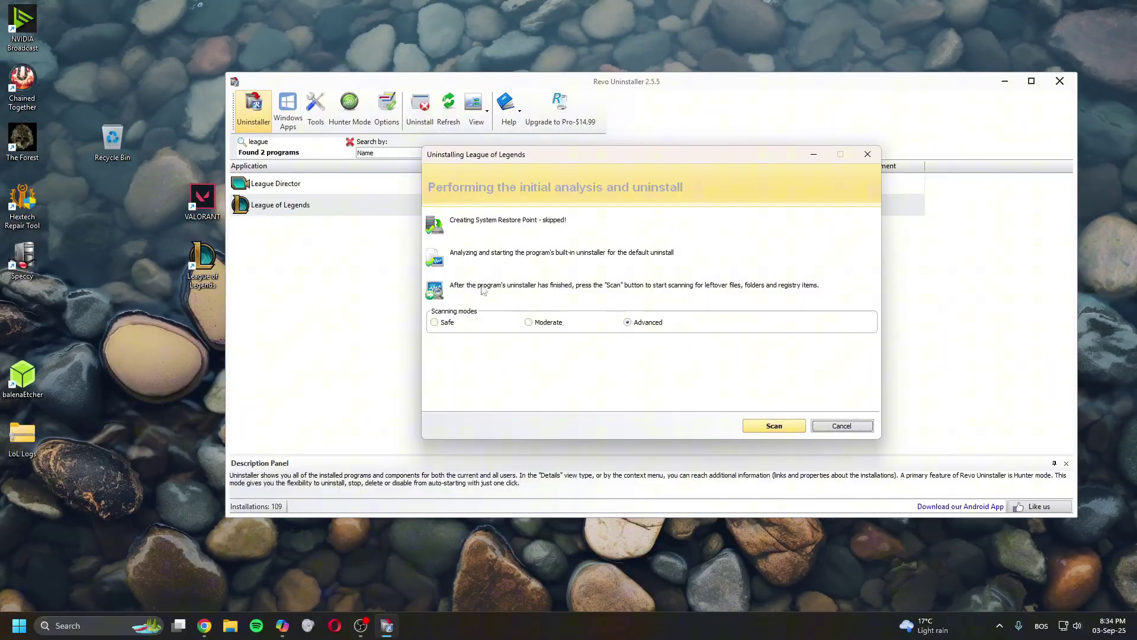
left_click(842, 426)
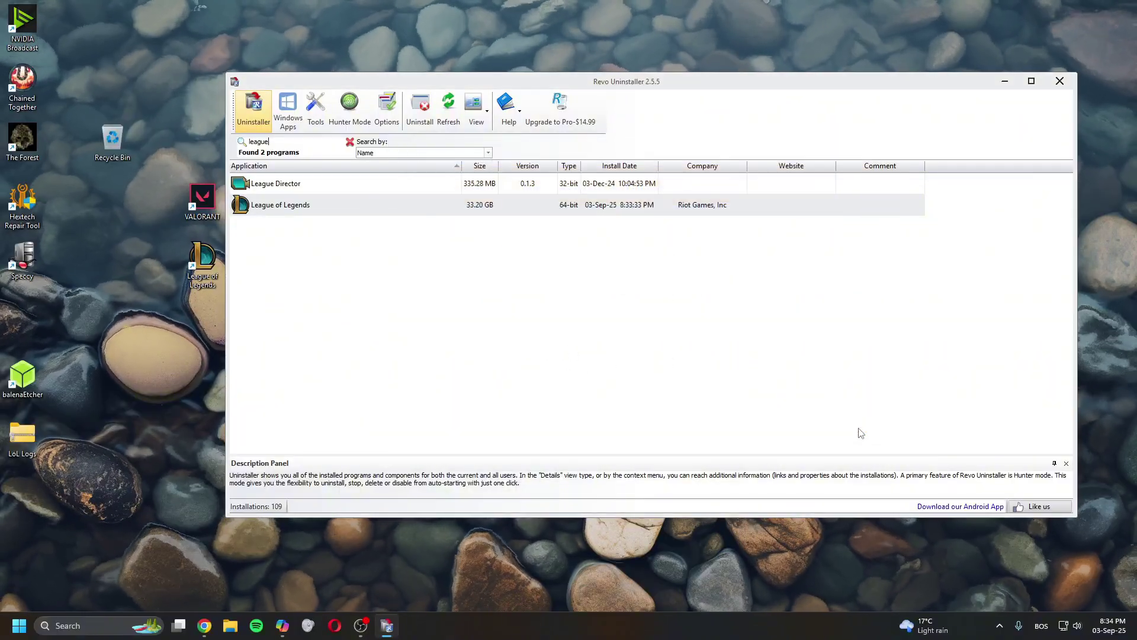
left_click(1060, 82)
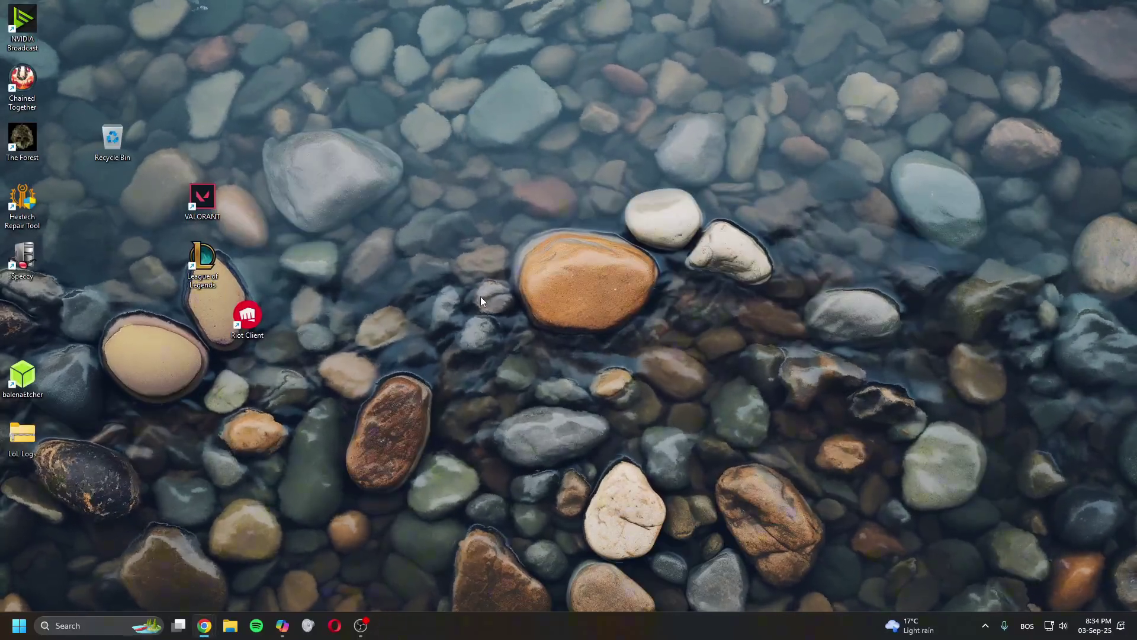
mouse_move(361, 626)
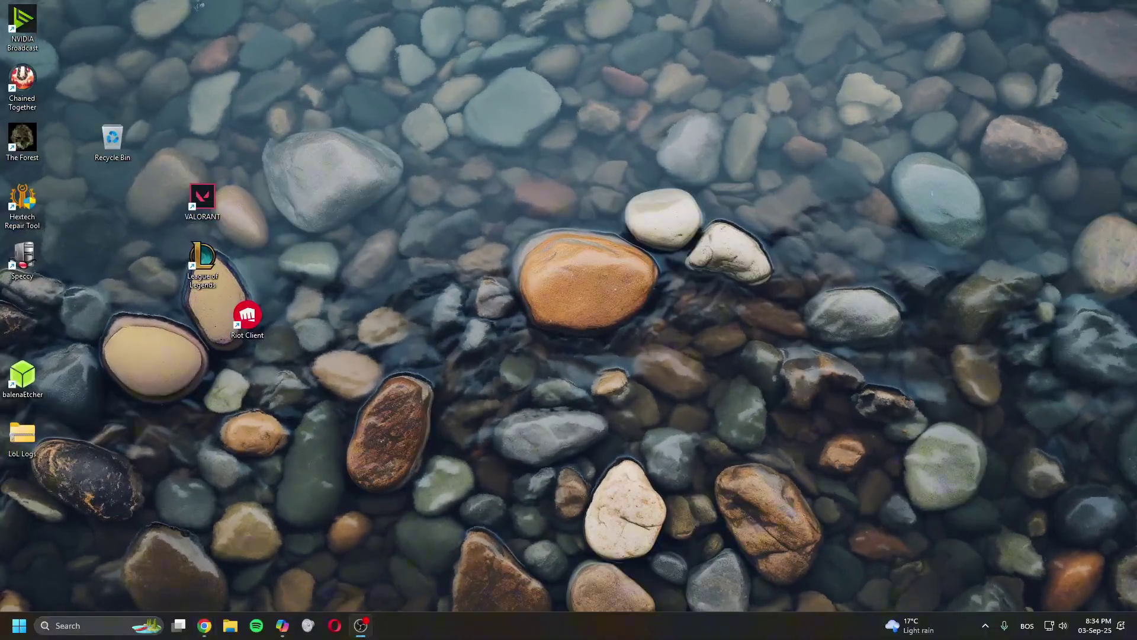